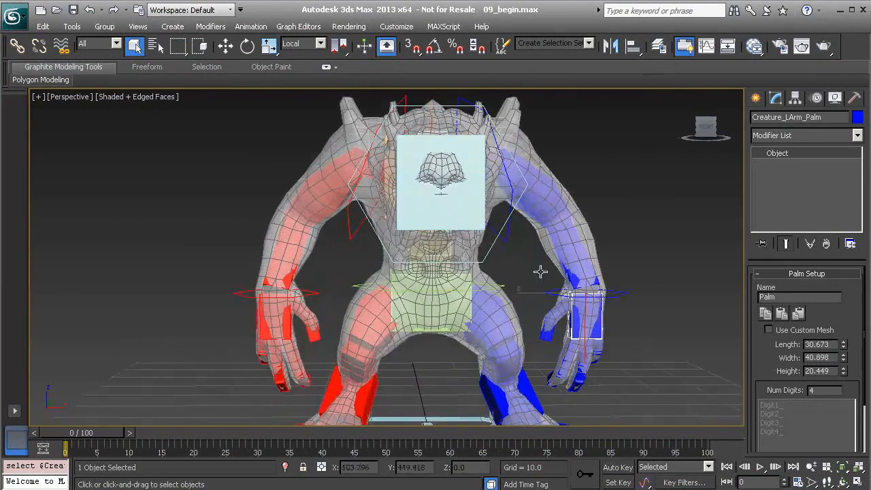
Create an IK target for the left arm from its palm and set the arm's IK/FK value to 0.0
{"action": "left_click", "coordinate": [816, 98]}
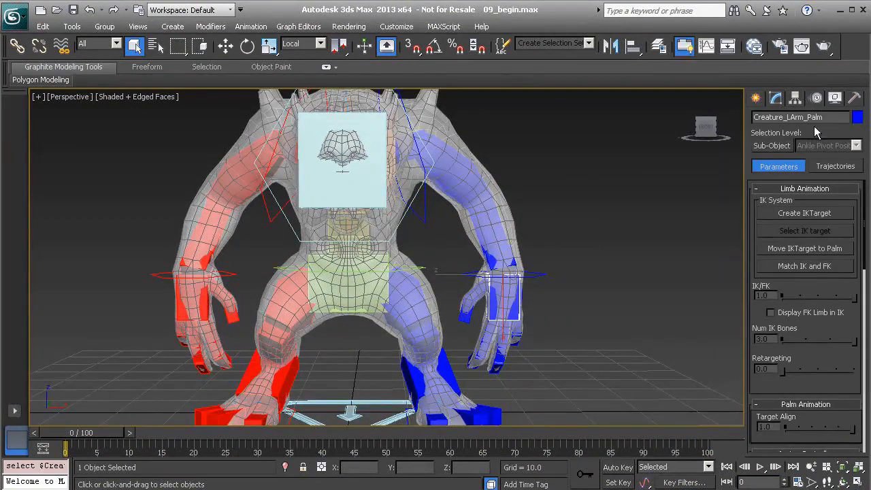
{"action": "left_click", "coordinate": [799, 215]}
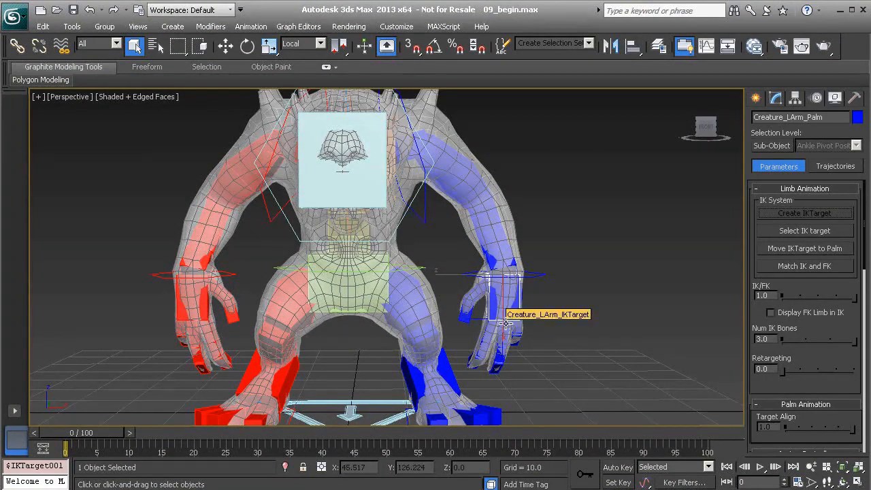
{"action": "left_click_drag", "start_coordinate": [855, 304], "coordinate": [769, 296]}
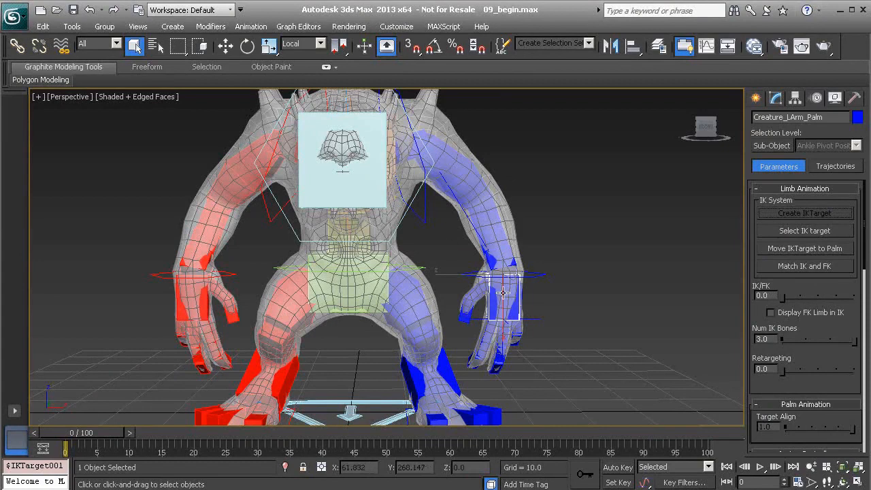
Try rotating the left upper arm bone, and undo the rotation
{"action": "left_click", "coordinate": [455, 177]}
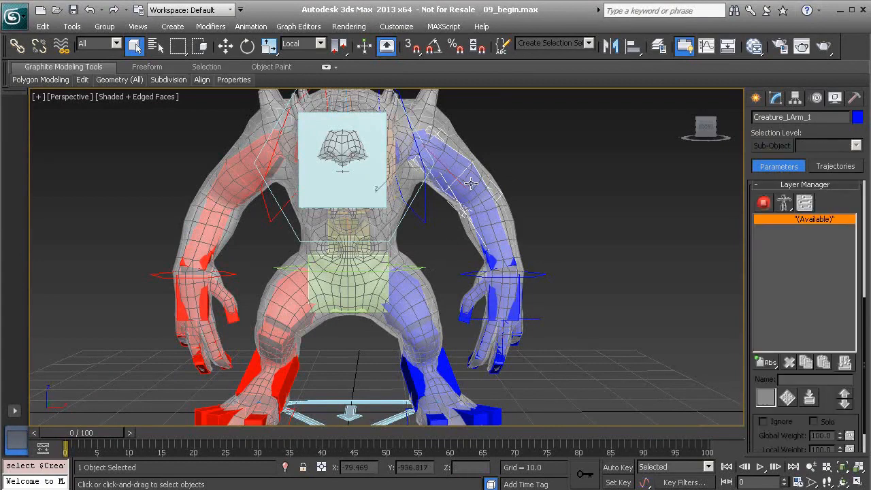
{"action": "key", "text": "e"}
{"action": "left_click_drag", "start_coordinate": [456, 130], "coordinate": [513, 81]}
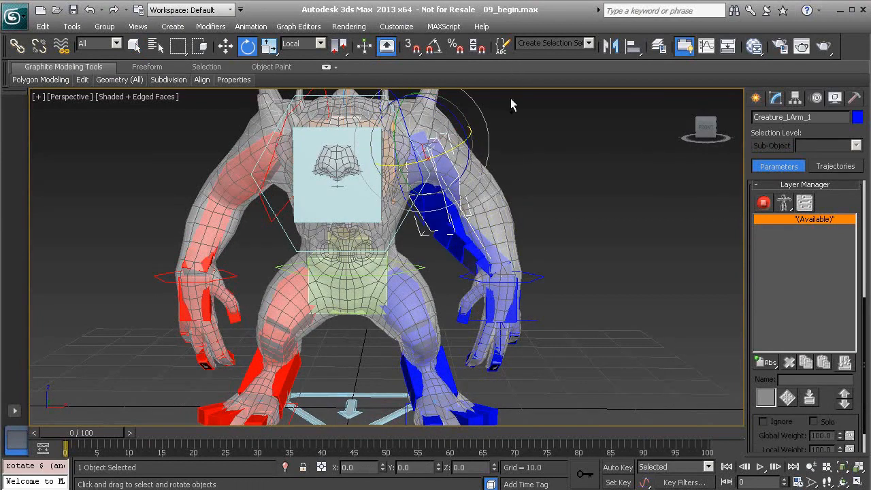
{"action": "key", "text": "ctrl+z"}
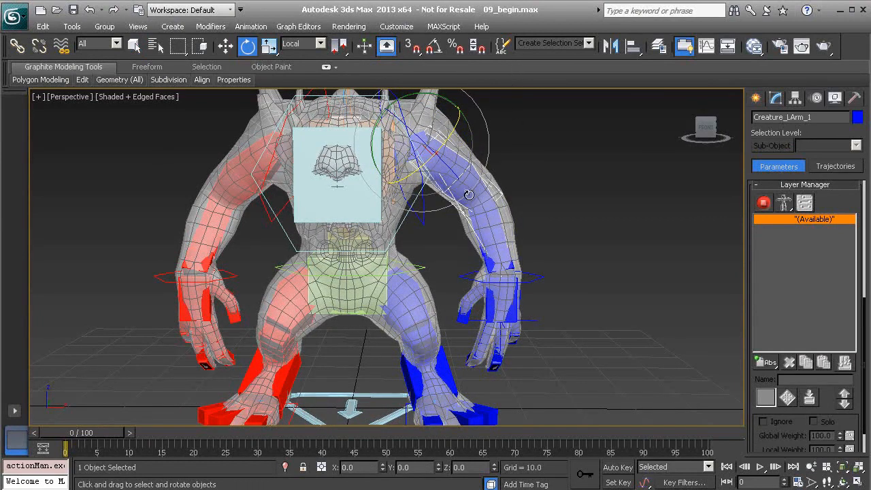
Select the left forearm bone and enable Use Up Node in the arm's limb setup
{"action": "middle_click_drag", "start_coordinate": [521, 272], "coordinate": [501, 303], "text": "alt"}
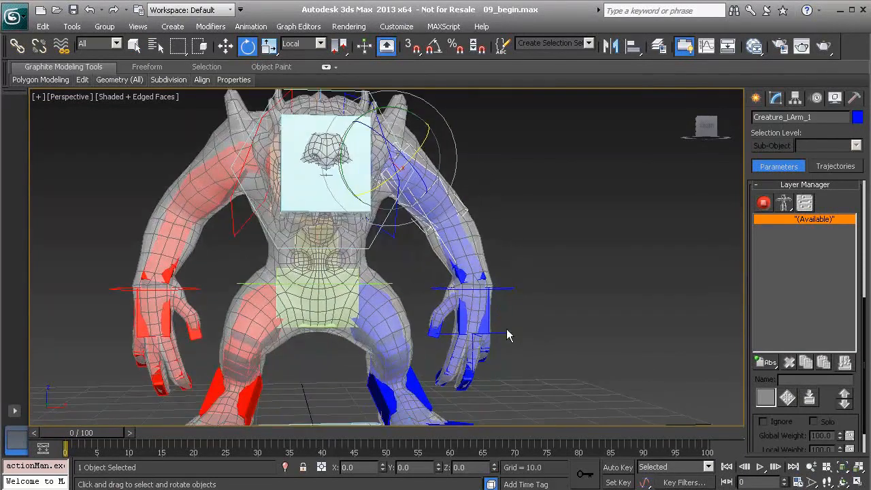
{"action": "left_click", "coordinate": [455, 219]}
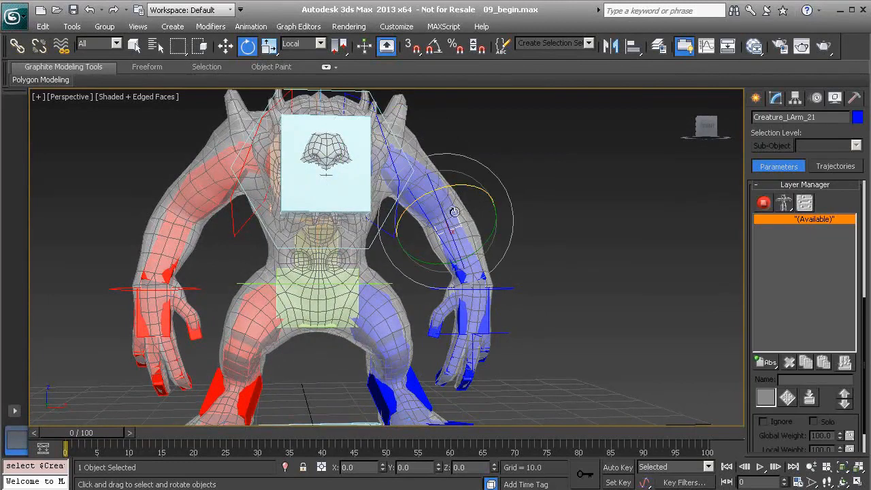
{"action": "mouse_move", "coordinate": [457, 232]}
{"action": "middle_mouse_down", "text": "alt"}
{"action": "mouse_move", "coordinate": [442, 235]}
{"action": "mouse_move", "coordinate": [447, 226]}
{"action": "middle_mouse_up", "text": "alt"}
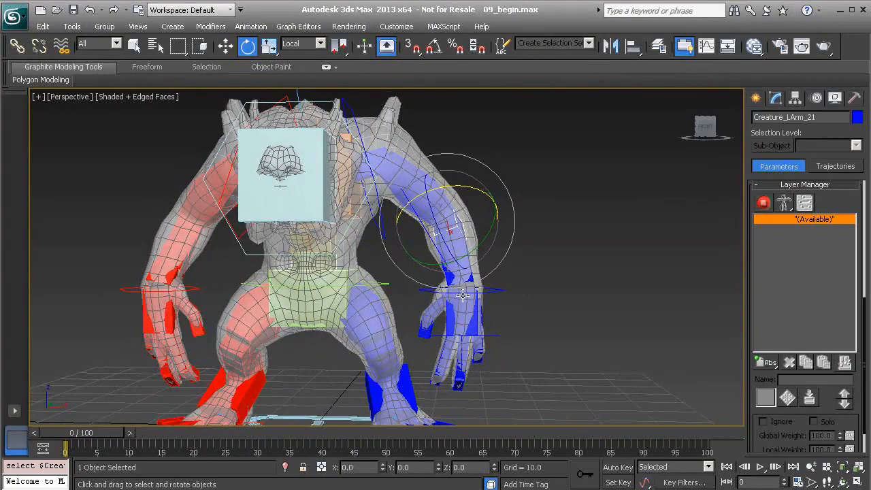
{"action": "middle_click_drag", "start_coordinate": [442, 224], "coordinate": [464, 257], "text": "alt"}
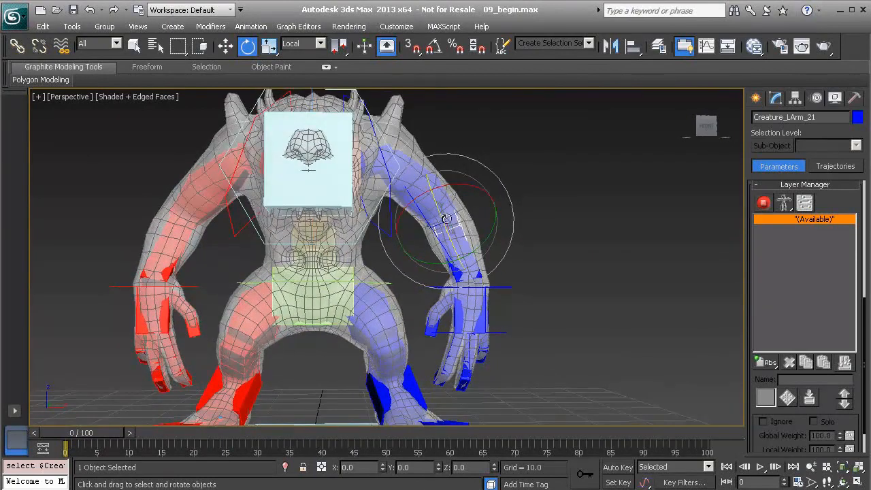
{"action": "middle_click_drag", "start_coordinate": [453, 227], "coordinate": [524, 244], "text": "alt"}
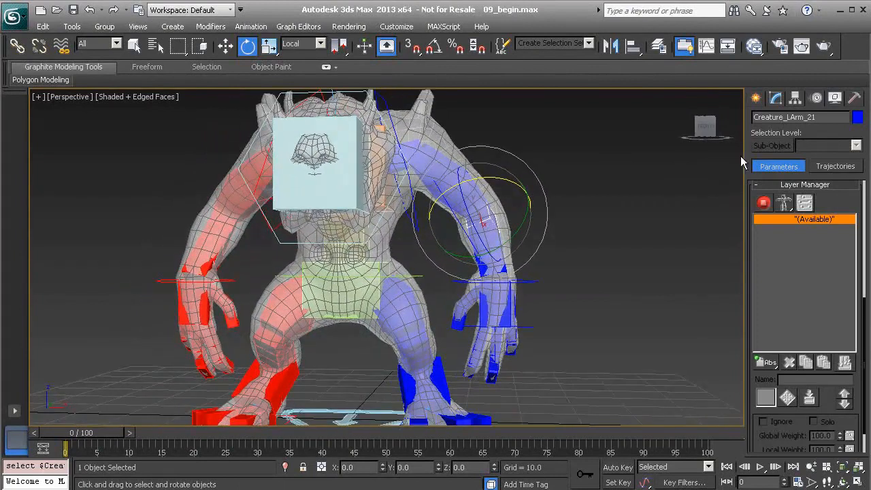
{"action": "left_click", "coordinate": [775, 99]}
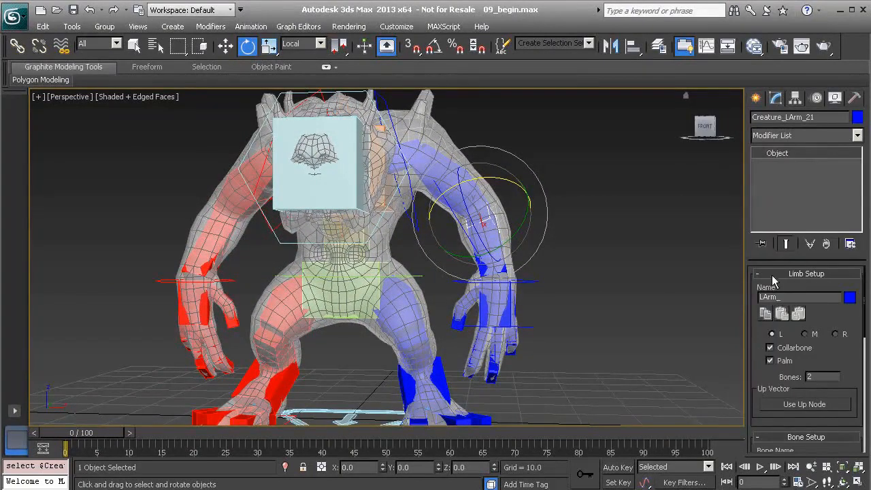
{"action": "left_click_drag", "start_coordinate": [754, 332], "coordinate": [744, 244]}
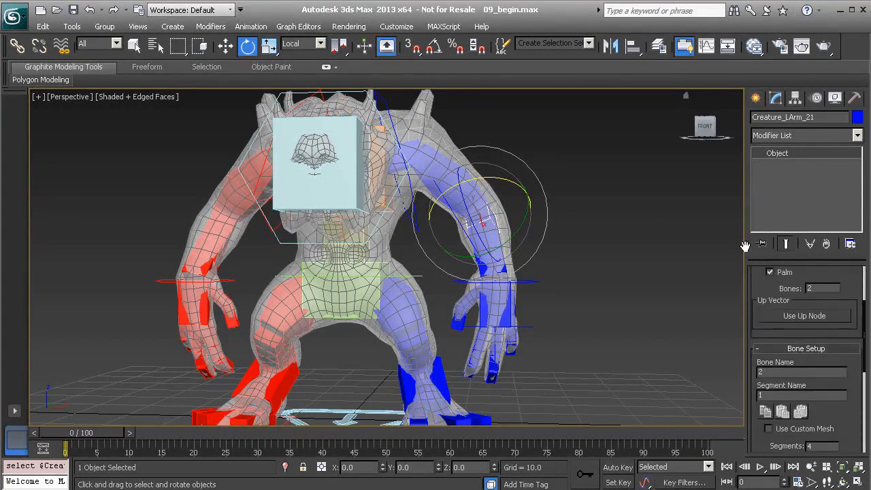
{"action": "left_click", "coordinate": [802, 315]}
Select the left arm's new up vector node at the elbow, try moving it up and outward, and undo the move
{"action": "scroll", "coordinate": [521, 277], "scroll_direction": "up", "scroll_amount": 2}
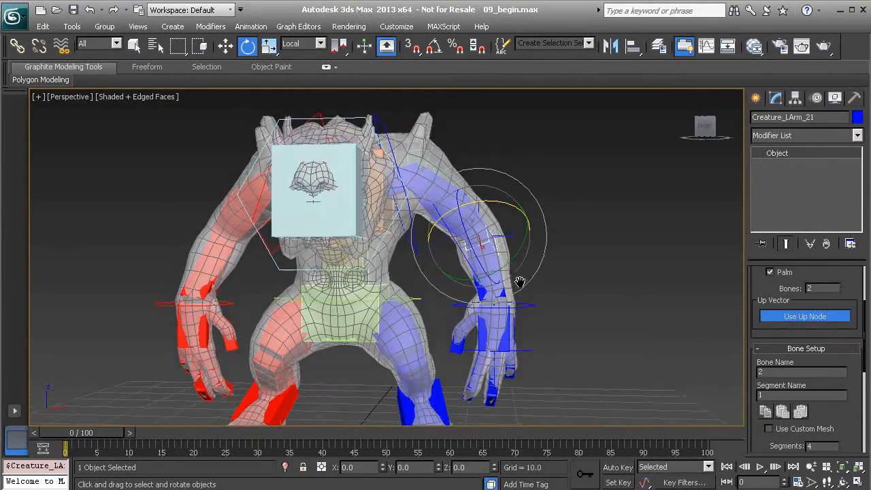
{"action": "scroll", "coordinate": [541, 265], "scroll_direction": "up", "scroll_amount": 2}
{"action": "left_click", "coordinate": [533, 237]}
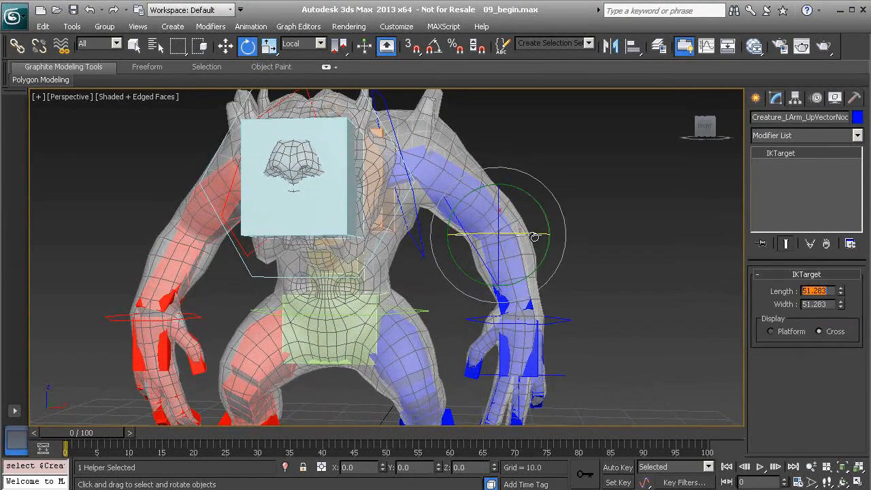
{"action": "type", "text": "w"}
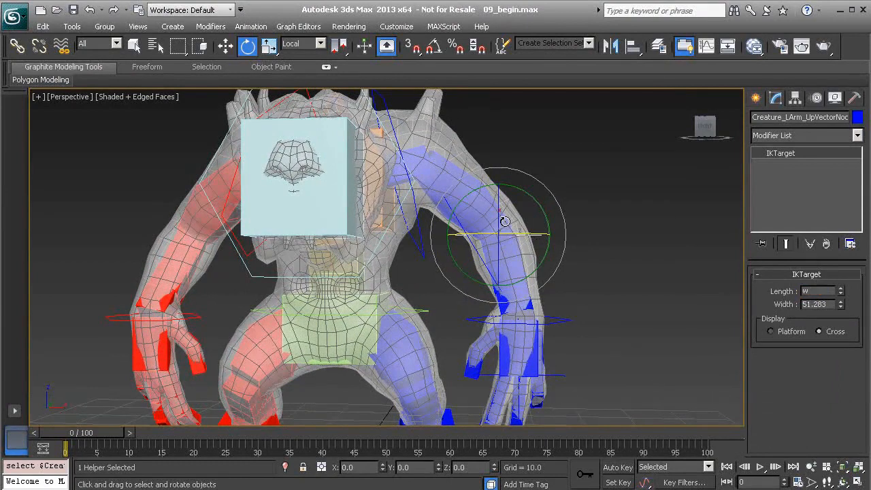
{"action": "scroll", "coordinate": [528, 234], "scroll_direction": "down", "scroll_amount": 2}
{"action": "left_click", "coordinate": [588, 230]}
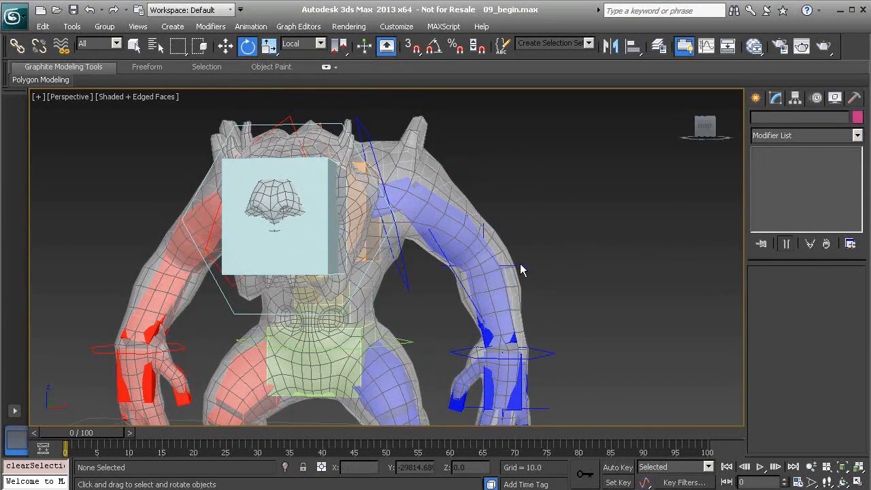
{"action": "left_click", "coordinate": [520, 270]}
{"action": "scroll", "coordinate": [524, 262], "scroll_direction": "up", "scroll_amount": 2}
{"action": "key", "text": "w"}
{"action": "left_click_drag", "start_coordinate": [518, 227], "coordinate": [562, 179]}
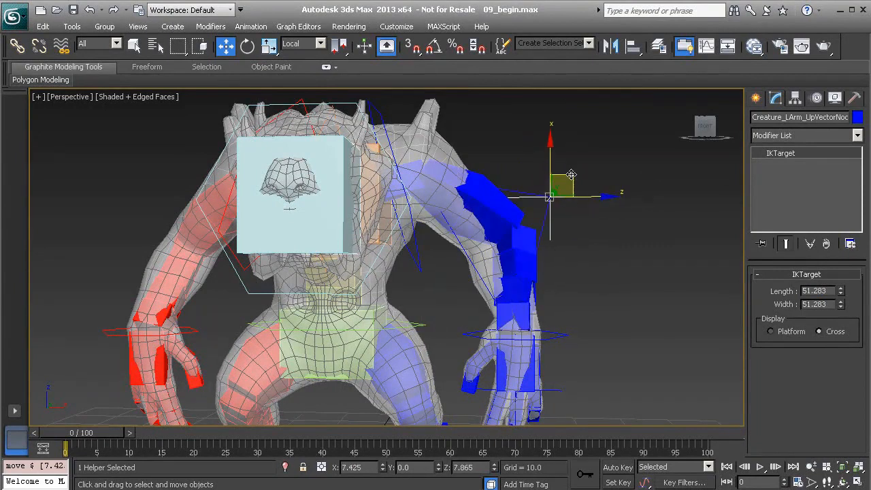
{"action": "key", "text": "ctrl+z"}
Switch the left arm's up vector node display from Cross to Platform
{"action": "left_click", "coordinate": [779, 330]}
{"action": "left_click", "coordinate": [779, 331]}
{"action": "left_click_drag", "start_coordinate": [544, 280], "coordinate": [502, 310]}
{"action": "middle_click_drag", "start_coordinate": [545, 280], "coordinate": [544, 307], "text": "alt"}
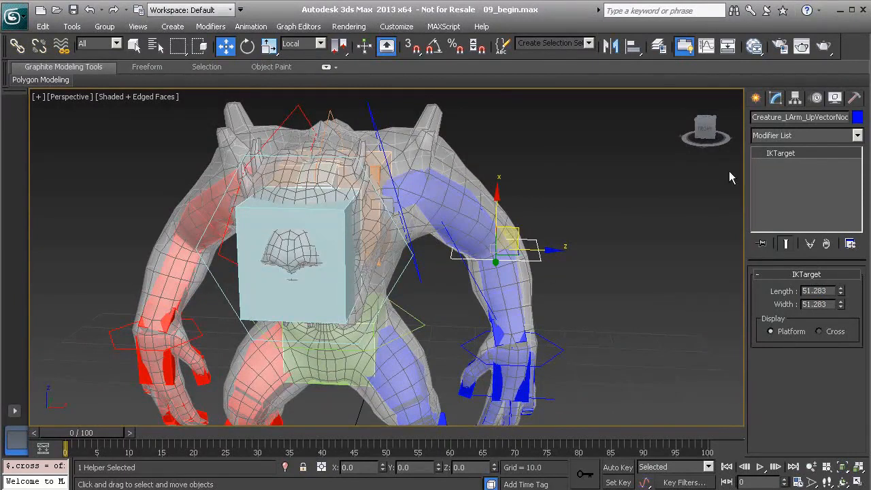
Test the left elbow's platform-shaped up vector node by moving it away from the arm, and undo the move
{"action": "middle_click_drag", "start_coordinate": [564, 258], "coordinate": [553, 241], "text": "alt"}
{"action": "left_click_drag", "start_coordinate": [516, 229], "coordinate": [591, 187]}
{"action": "key", "text": "ctrl+z"}
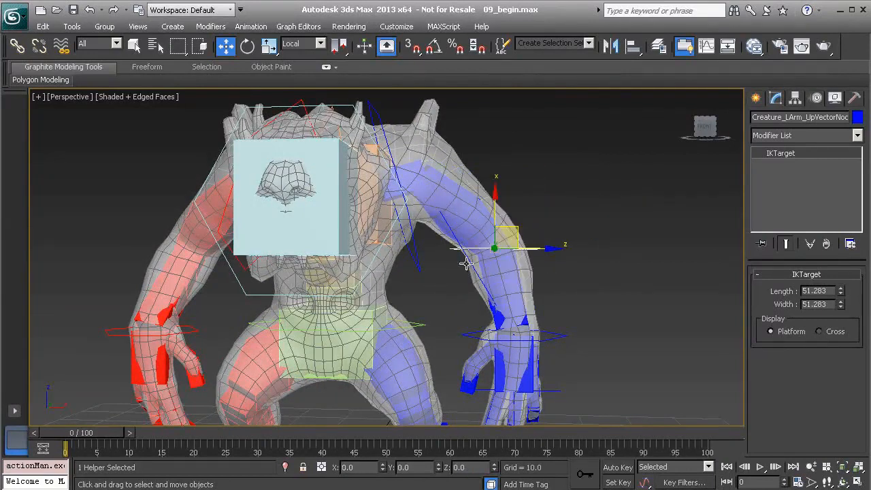
Select the left arm's collarbone and copy the whole arm's limb setup
{"action": "mouse_move", "coordinate": [502, 258]}
{"action": "middle_mouse_down", "text": "alt"}
{"action": "mouse_move", "coordinate": [418, 268]}
{"action": "mouse_move", "coordinate": [501, 277]}
{"action": "mouse_move", "coordinate": [517, 264]}
{"action": "middle_mouse_up", "text": "alt"}
{"action": "middle_click_drag", "start_coordinate": [552, 239], "coordinate": [446, 178], "text": "alt"}
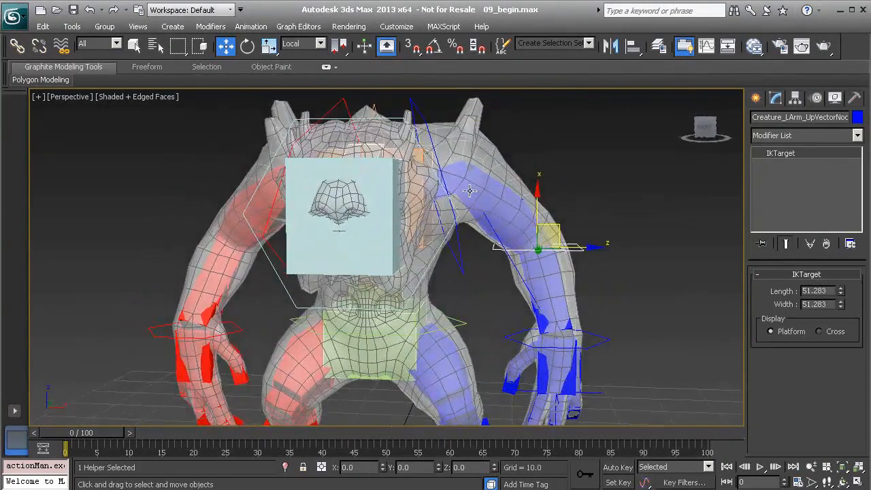
{"action": "left_click", "coordinate": [444, 177]}
{"action": "left_click", "coordinate": [451, 169]}
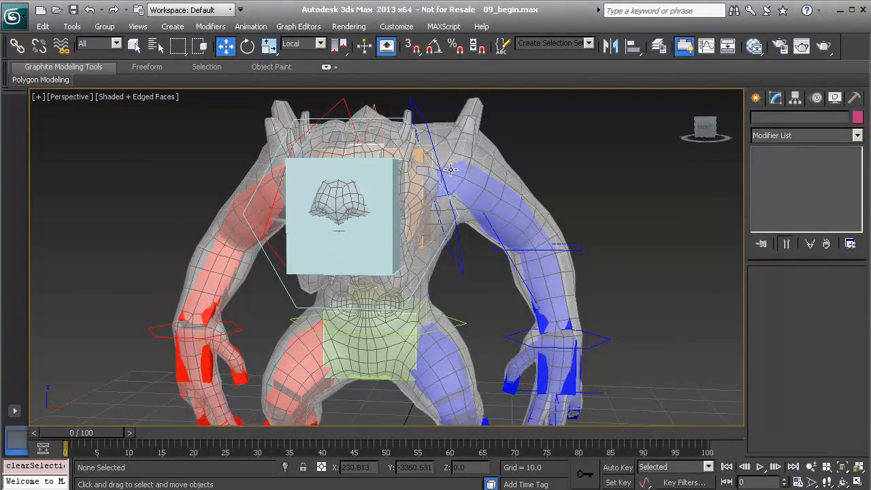
{"action": "left_click", "coordinate": [448, 167]}
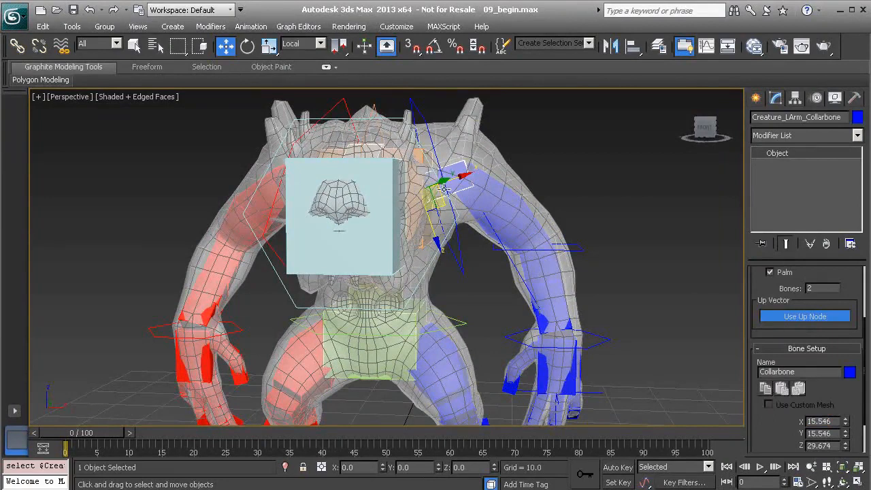
{"action": "scroll", "coordinate": [748, 281], "scroll_direction": "up", "scroll_amount": 3}
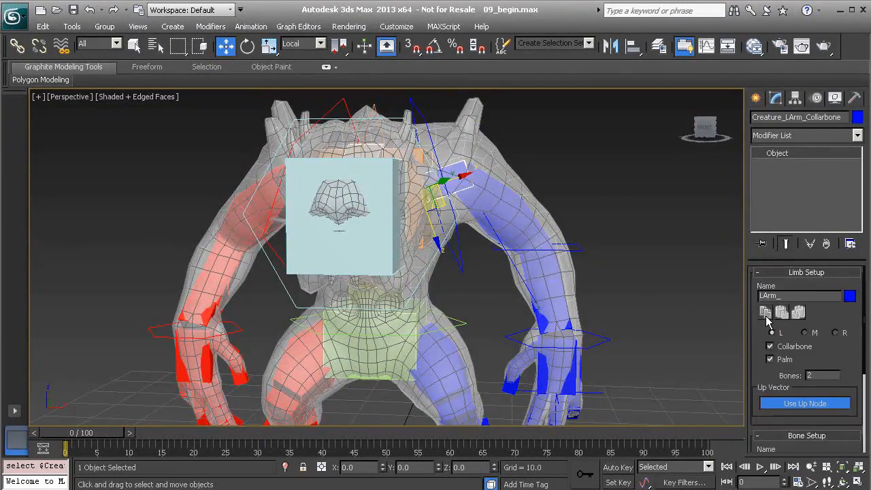
Select the creature's right collarbone and paste the copied arm setup mirrored onto the right arm
{"action": "middle_click_drag", "start_coordinate": [304, 237], "coordinate": [335, 180], "text": "alt"}
{"action": "left_click", "coordinate": [297, 171]}
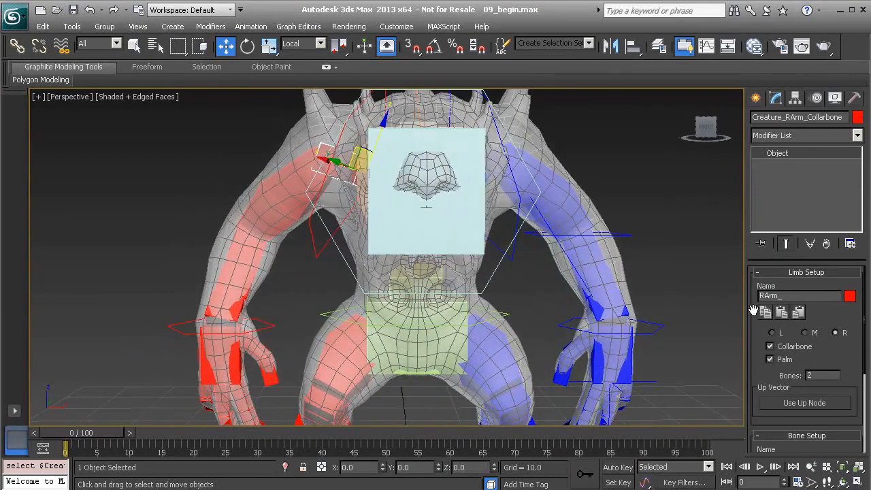
{"action": "left_click", "coordinate": [799, 318]}
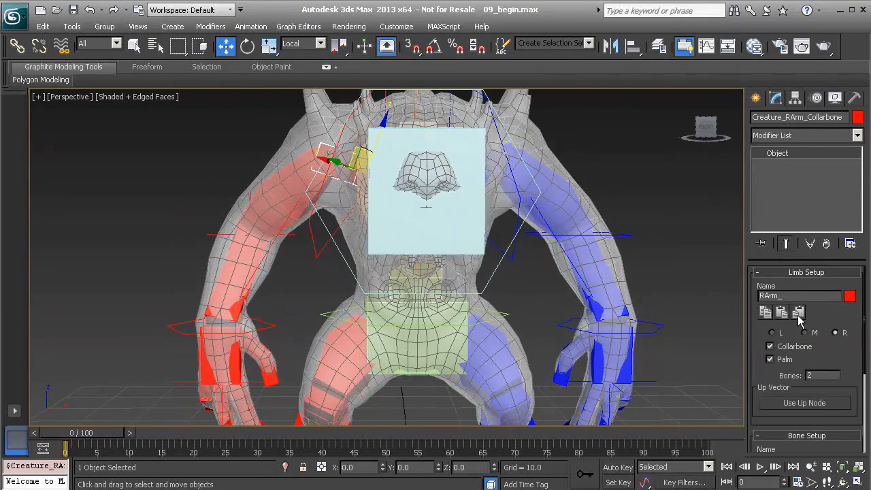
Test the right arm's up vector node and its IK target at the hand with small moves, undoing both
{"action": "left_click", "coordinate": [217, 235]}
{"action": "middle_click_drag", "start_coordinate": [218, 235], "coordinate": [310, 238], "text": "alt"}
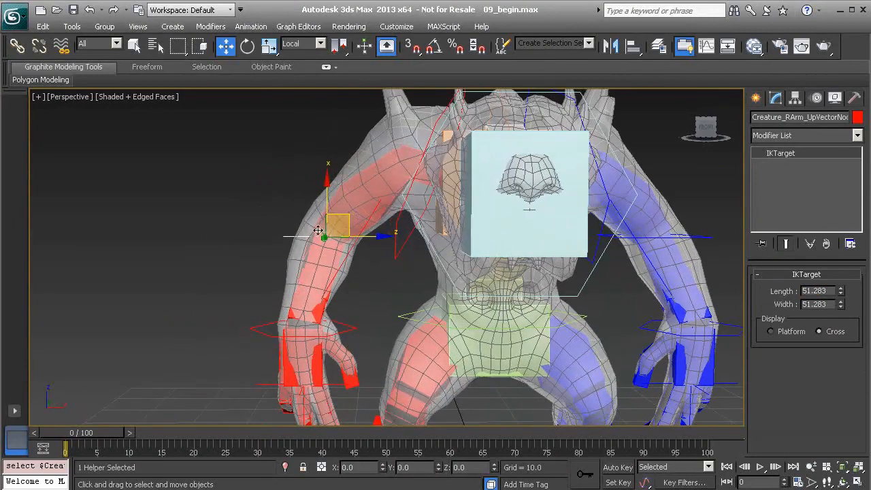
{"action": "mouse_move", "coordinate": [343, 218]}
{"action": "left_mouse_down"}
{"action": "mouse_move", "coordinate": [344, 198]}
{"action": "mouse_move", "coordinate": [387, 257]}
{"action": "mouse_move", "coordinate": [339, 222]}
{"action": "left_mouse_up"}
{"action": "key", "text": "ctrl+z"}
{"action": "left_click", "coordinate": [347, 383]}
{"action": "left_click_drag", "start_coordinate": [322, 367], "coordinate": [336, 346]}
{"action": "key", "text": "ctrl+z"}
Try pulling the right arm's up vector node up and away from the elbow, and undo the move
{"action": "left_click", "coordinate": [367, 236]}
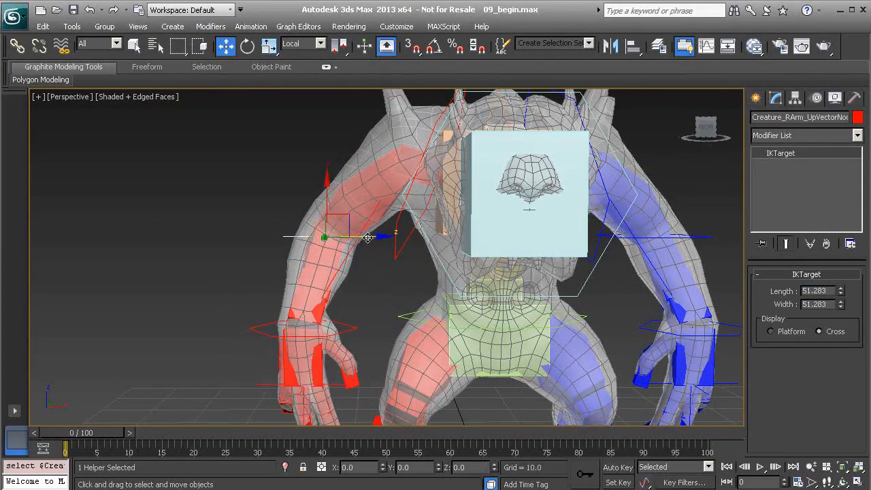
{"action": "left_click_drag", "start_coordinate": [345, 218], "coordinate": [230, 172]}
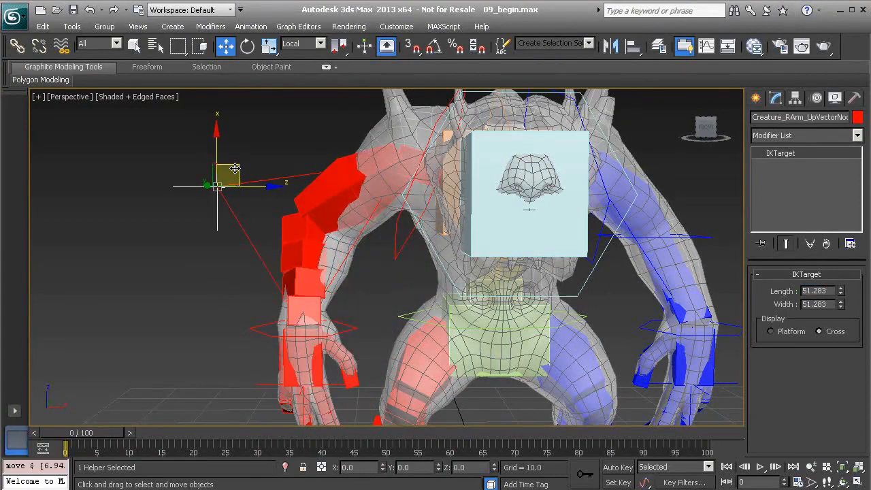
{"action": "key", "text": "ctrl+z"}
Examine the up vector nodes and IK targets of both arms from several angles, and clear the selection
{"action": "middle_click_drag", "start_coordinate": [573, 246], "coordinate": [490, 246]}
{"action": "middle_click_drag", "start_coordinate": [615, 325], "coordinate": [575, 311], "text": "alt"}
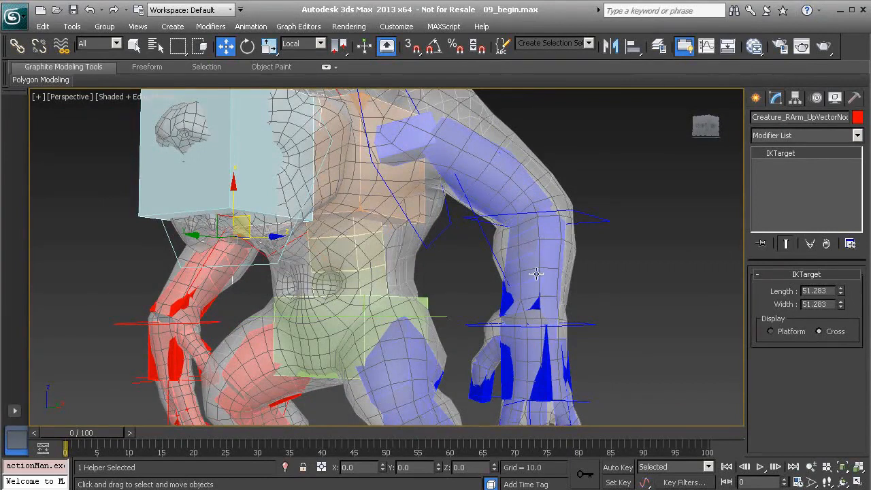
{"action": "scroll", "coordinate": [471, 296], "scroll_direction": "down", "scroll_amount": 5}
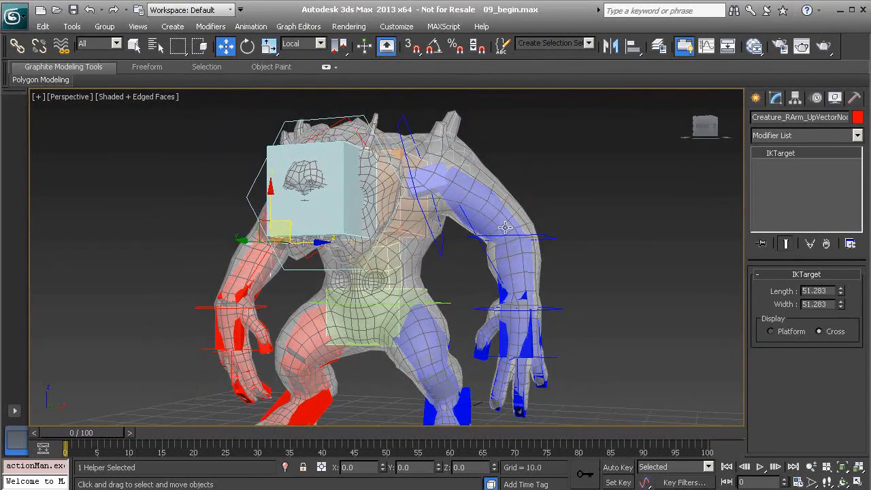
{"action": "middle_click_drag", "start_coordinate": [471, 306], "coordinate": [502, 305], "text": "alt"}
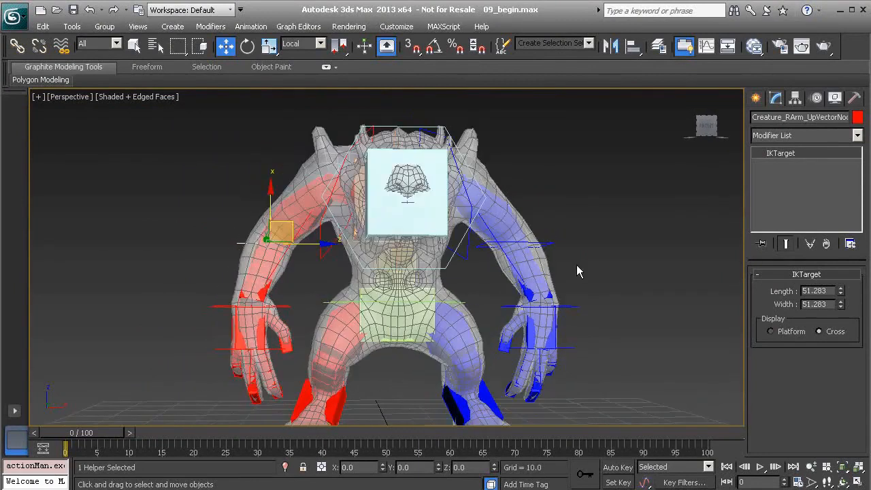
{"action": "left_click", "coordinate": [576, 264]}
{"action": "middle_click_drag", "start_coordinate": [555, 266], "coordinate": [517, 278]}
{"action": "middle_click_drag", "start_coordinate": [457, 304], "coordinate": [478, 291], "text": "alt"}
Enable Use Up Node in the limb setup of the right leg and of the left leg
{"action": "middle_click_drag", "start_coordinate": [357, 302], "coordinate": [498, 261]}
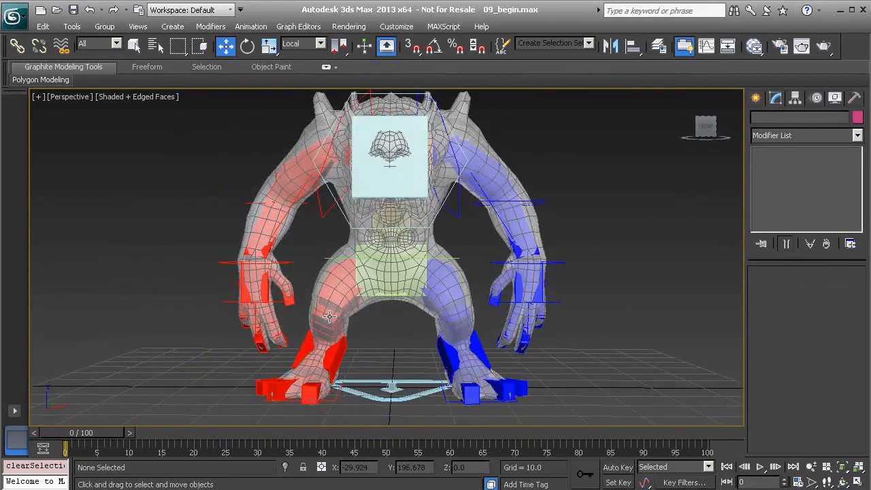
{"action": "left_click", "coordinate": [326, 317]}
{"action": "left_click", "coordinate": [808, 406]}
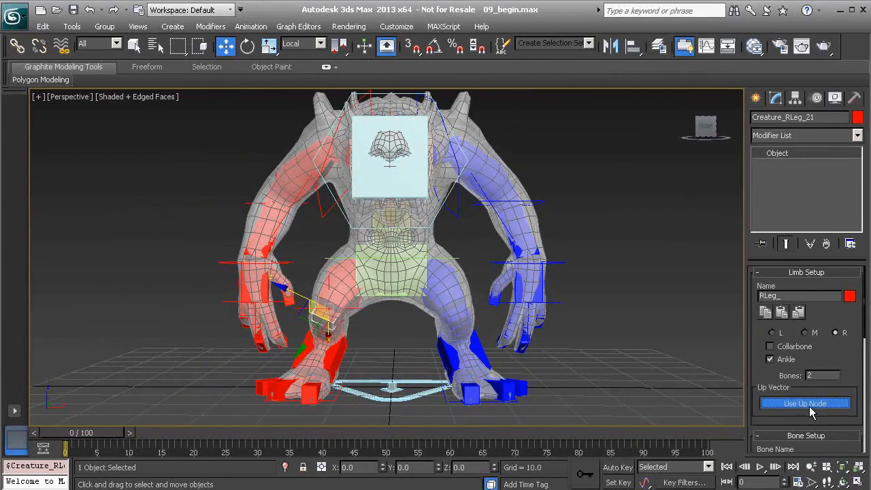
{"action": "left_click", "coordinate": [457, 321]}
{"action": "left_click", "coordinate": [808, 406]}
{"action": "scroll", "coordinate": [460, 314], "scroll_direction": "up", "scroll_amount": 3}
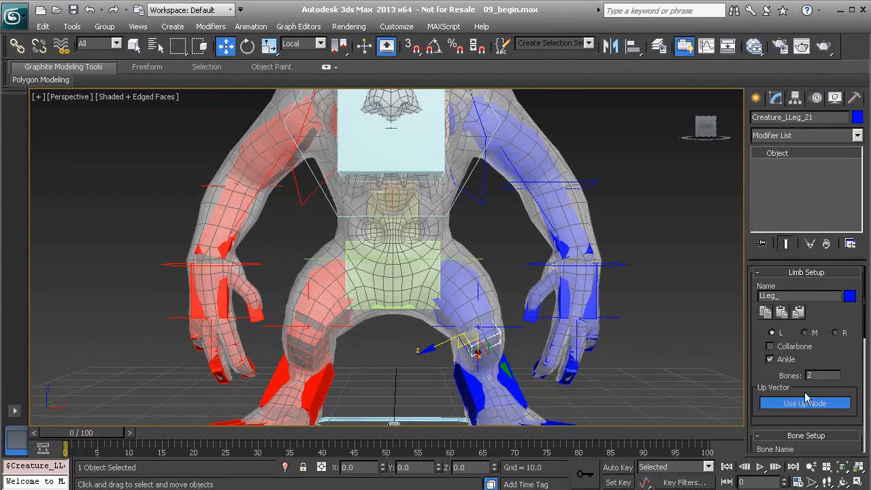
Inspect the left leg's up vector node, thigh bone and calf bone by selecting each in turn
{"action": "left_click", "coordinate": [513, 324]}
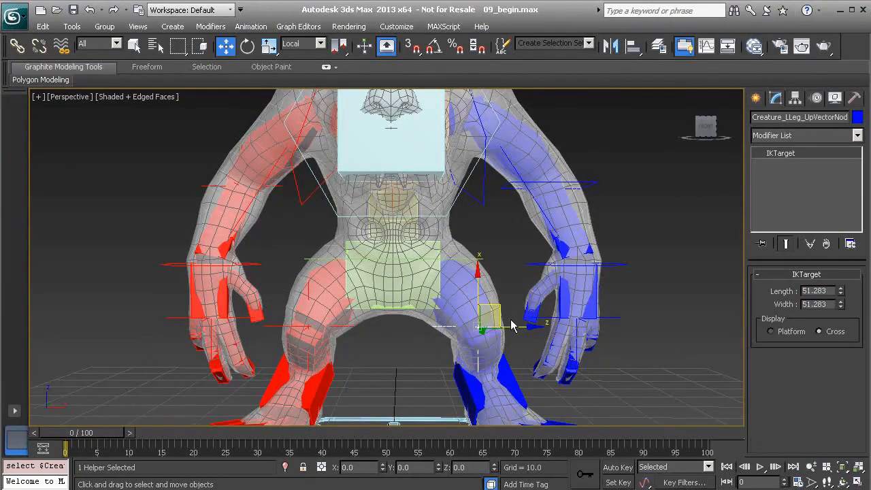
{"action": "left_click", "coordinate": [464, 294]}
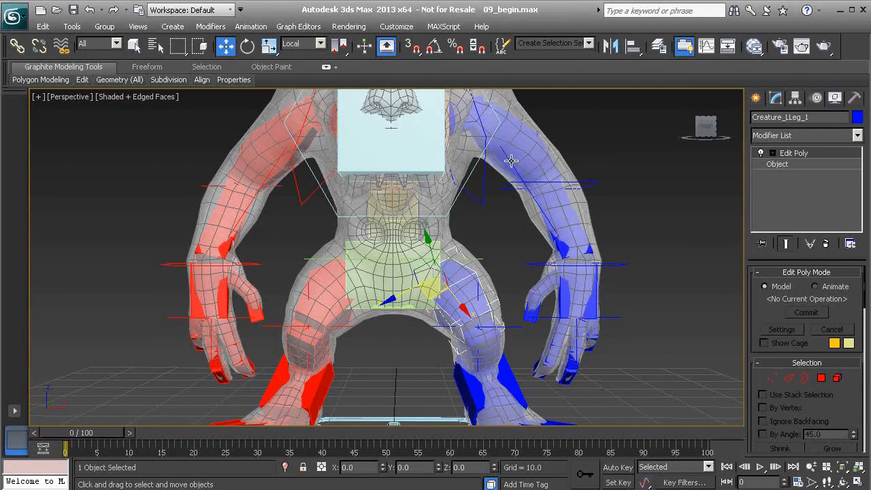
{"action": "left_click", "coordinate": [478, 340]}
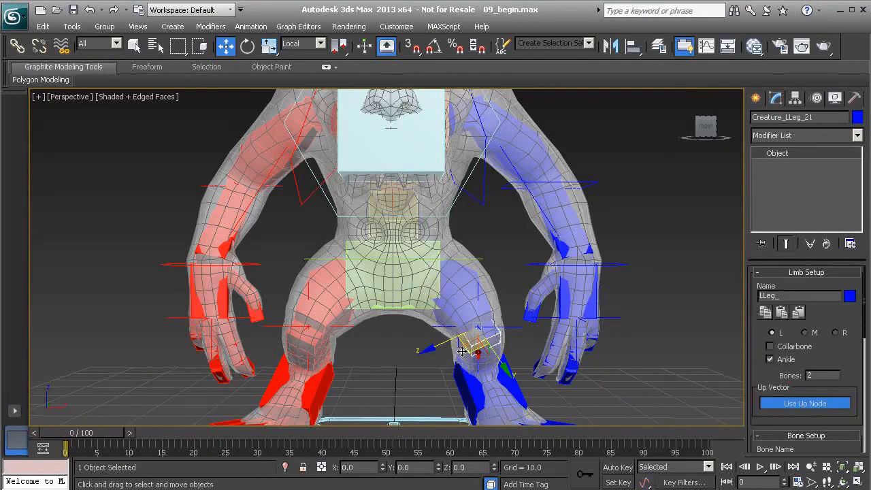
{"action": "middle_click_drag", "start_coordinate": [509, 350], "coordinate": [501, 334], "text": "alt"}
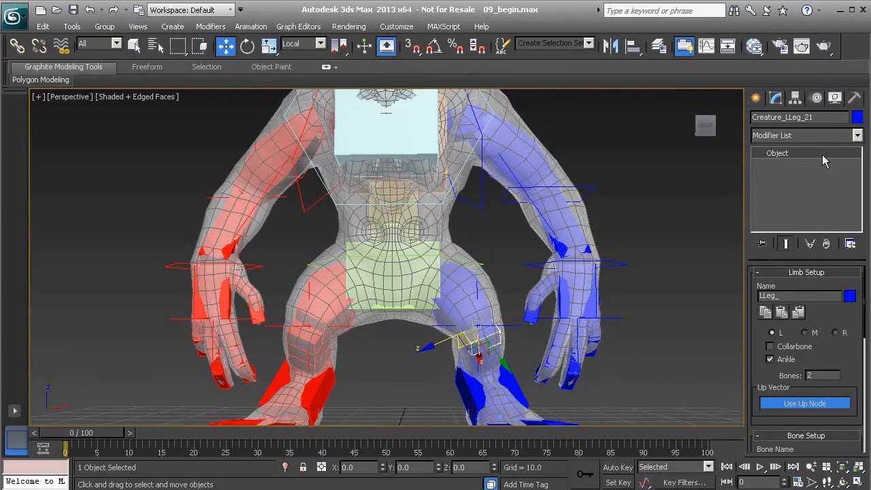
{"action": "middle_click_drag", "start_coordinate": [637, 247], "coordinate": [519, 297], "text": "alt"}
Try moving the left leg's up vector node around the knee, and undo each move
{"action": "left_click", "coordinate": [507, 294]}
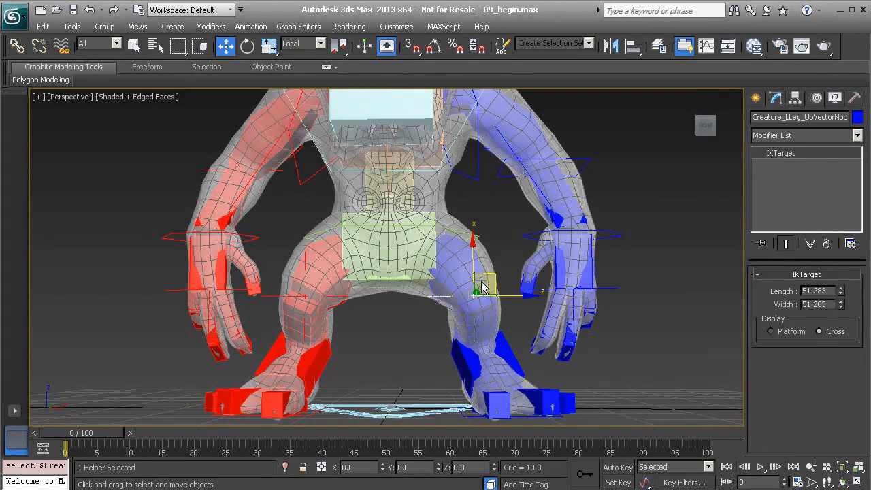
{"action": "left_click_drag", "start_coordinate": [425, 308], "coordinate": [424, 308]}
{"action": "key", "text": "ctrl+z"}
{"action": "left_click_drag", "start_coordinate": [490, 279], "coordinate": [552, 259]}
{"action": "key", "text": "ctrl+z"}
{"action": "middle_click_drag", "start_coordinate": [304, 258], "coordinate": [377, 274], "text": "alt"}
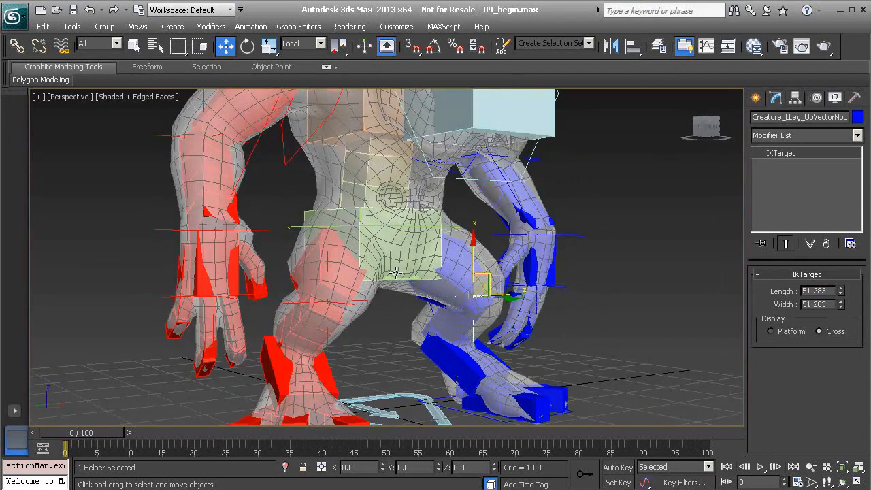
{"action": "middle_click_drag", "start_coordinate": [519, 282], "coordinate": [524, 300]}
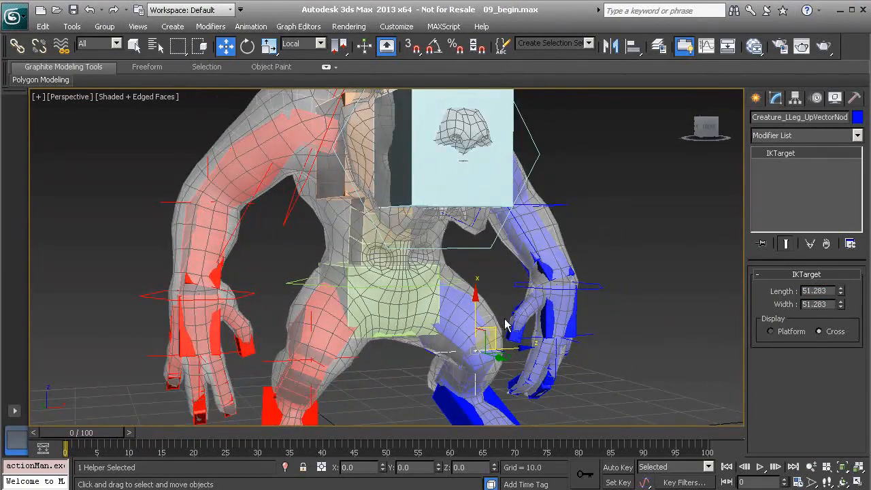
{"action": "scroll", "coordinate": [515, 311], "scroll_direction": "down", "scroll_amount": 3}
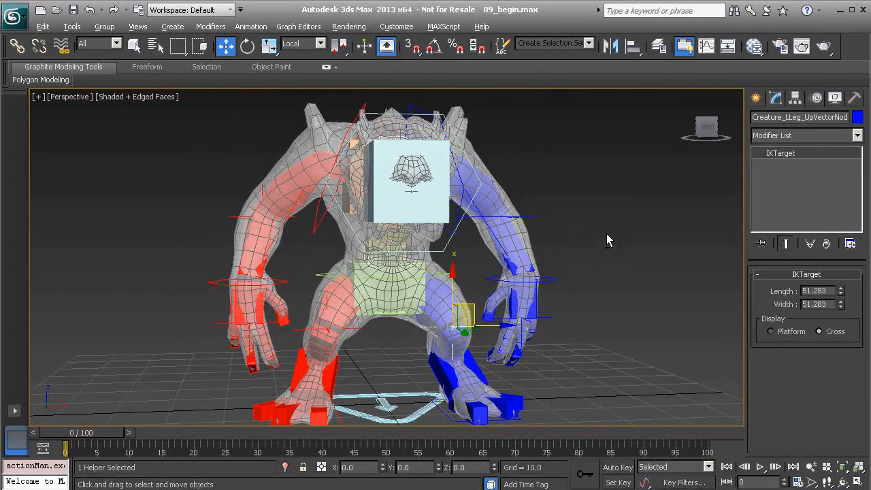
Look up the Freeze Transform command, and test another small move of the left leg's up vector node, undoing it
{"action": "right_click", "coordinate": [583, 219]}
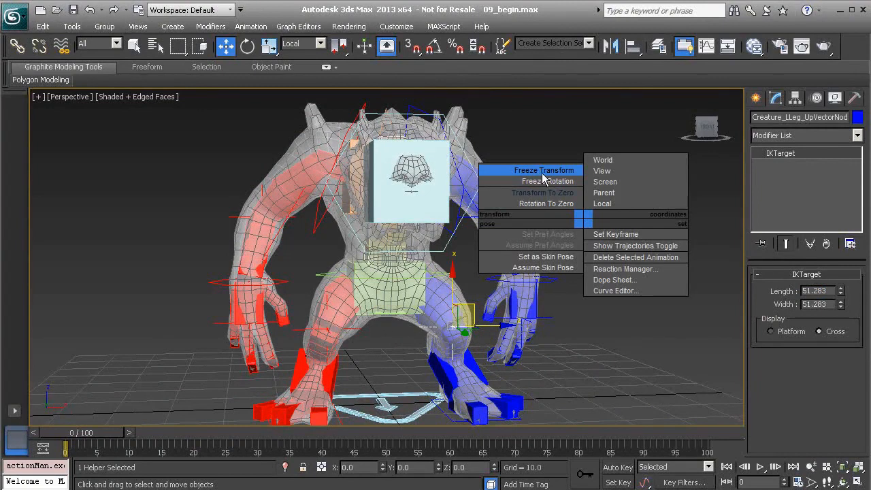
{"action": "left_click", "coordinate": [540, 141]}
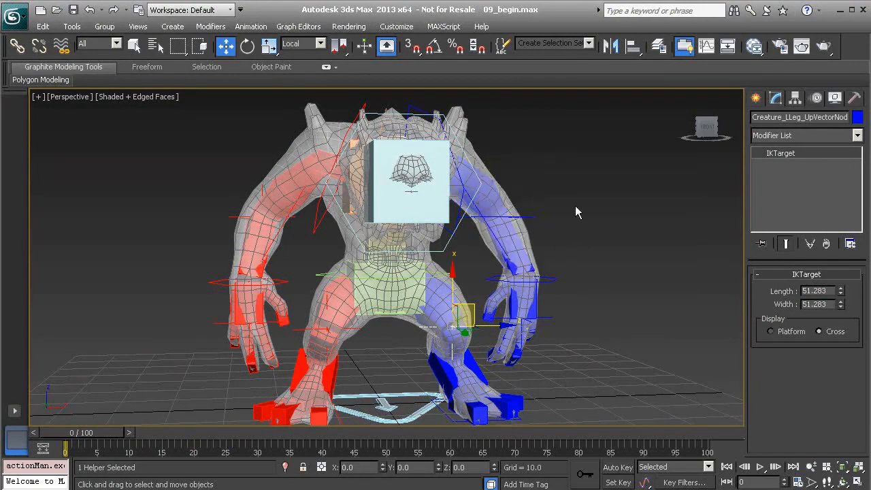
{"action": "middle_click_drag", "start_coordinate": [555, 275], "coordinate": [571, 252], "text": "alt"}
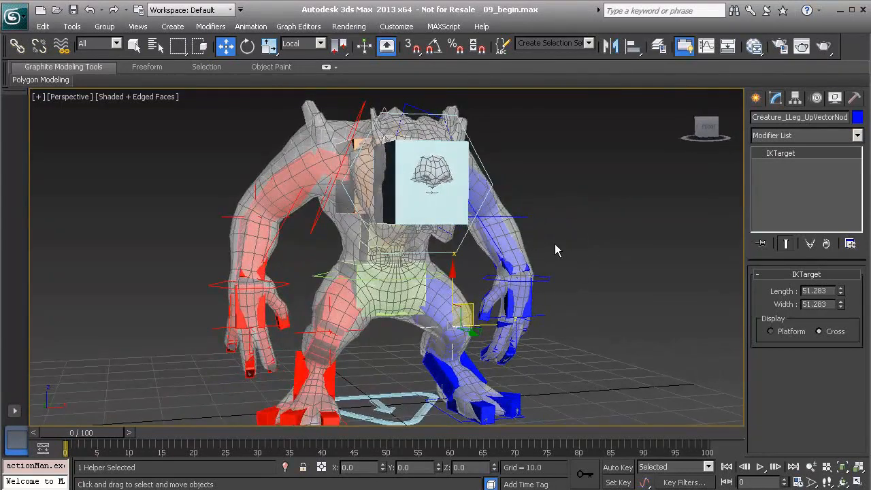
{"action": "middle_click_drag", "start_coordinate": [538, 296], "coordinate": [469, 300], "text": "alt"}
{"action": "left_click_drag", "start_coordinate": [476, 306], "coordinate": [456, 308]}
{"action": "key", "text": "ctrl+z"}
{"action": "middle_click_drag", "start_coordinate": [507, 298], "coordinate": [499, 281], "text": "alt"}
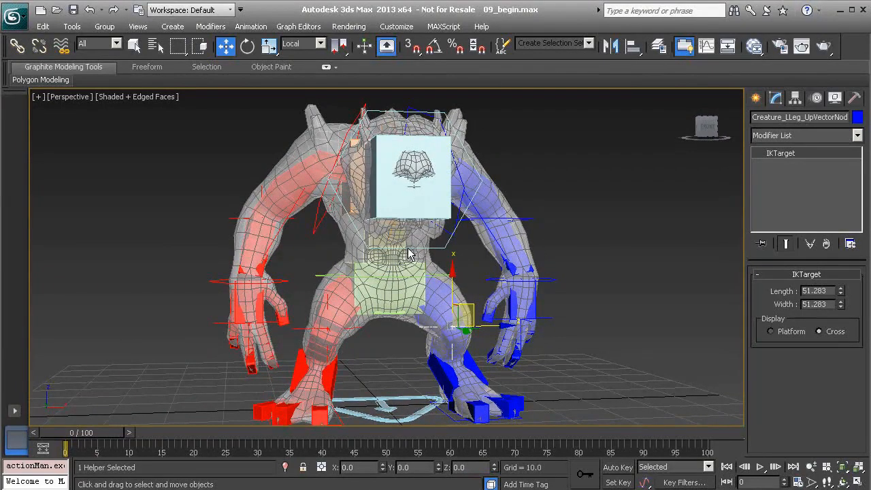
Select the left arm's IK target, test a small move on it, and undo the changes
{"action": "left_click", "coordinate": [549, 319]}
{"action": "key", "text": "shift+z"}
{"action": "mouse_move", "coordinate": [538, 297]}
{"action": "left_mouse_down"}
{"action": "mouse_move", "coordinate": [562, 293]}
{"action": "mouse_move", "coordinate": [524, 296]}
{"action": "left_mouse_up"}
{"action": "key", "text": "ctrl+z"}
Add an absolute animation layer to the rig in the Layer Manager
{"action": "middle_click_drag", "start_coordinate": [505, 307], "coordinate": [621, 281], "text": "alt"}
{"action": "left_click", "coordinate": [816, 98]}
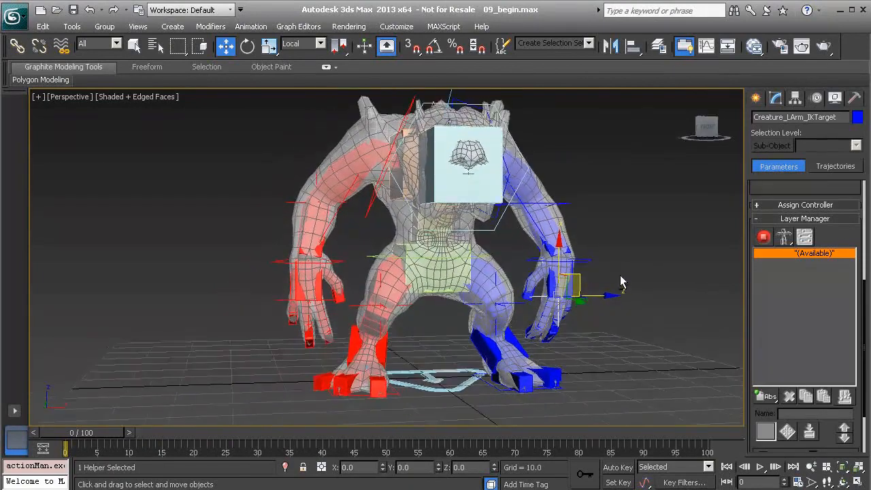
{"action": "left_click", "coordinate": [765, 396]}
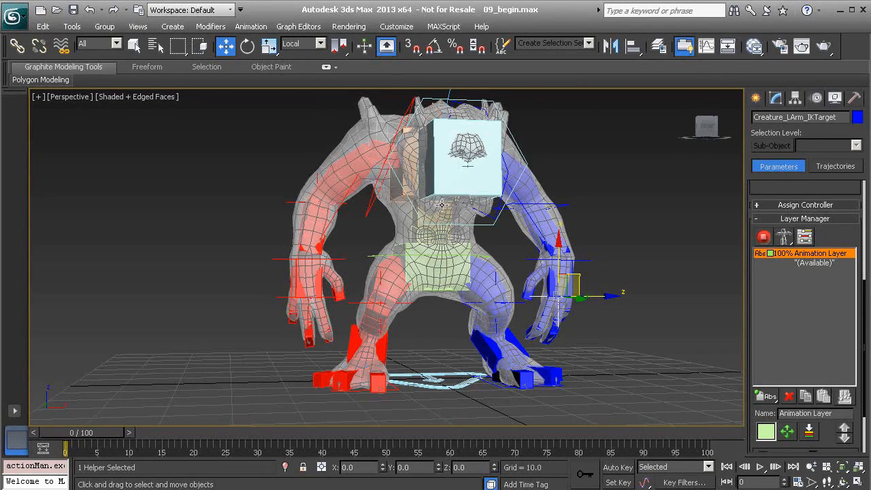
Examine the left and right ankle bones and their limb animation settings from several angles
{"action": "middle_click_drag", "start_coordinate": [441, 230], "coordinate": [439, 253], "text": "alt"}
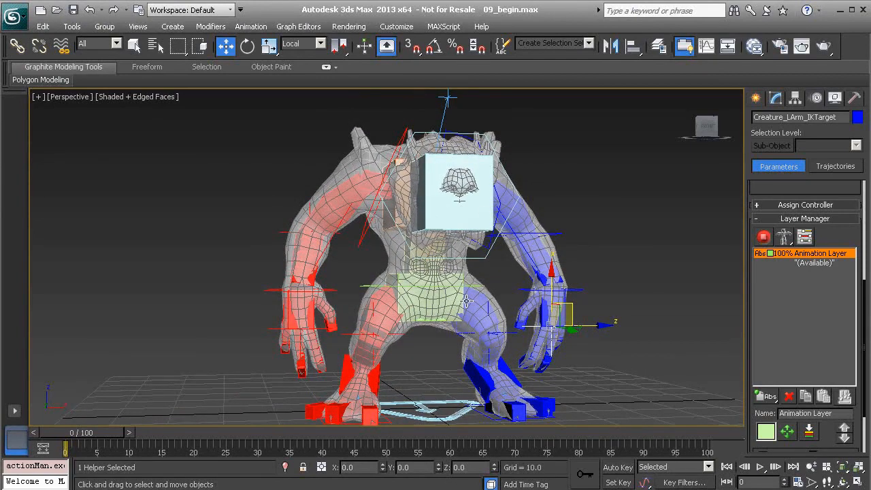
{"action": "middle_click_drag", "start_coordinate": [495, 297], "coordinate": [494, 277]}
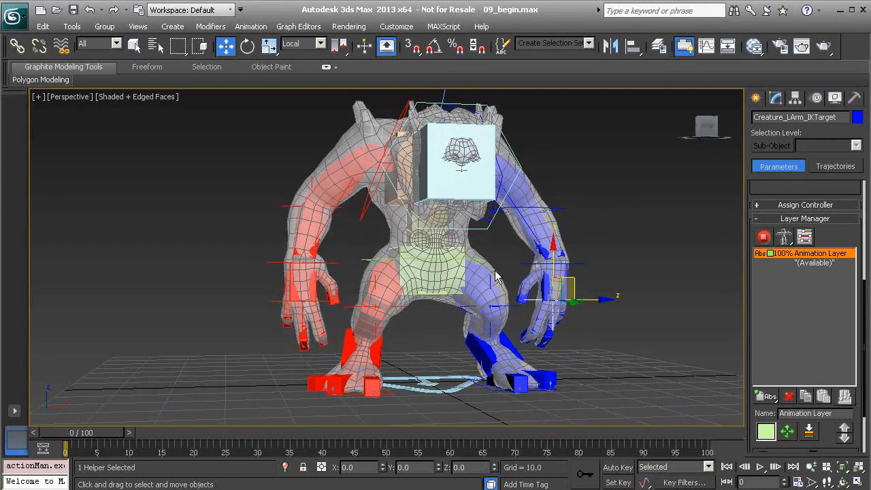
{"action": "left_click", "coordinate": [484, 353]}
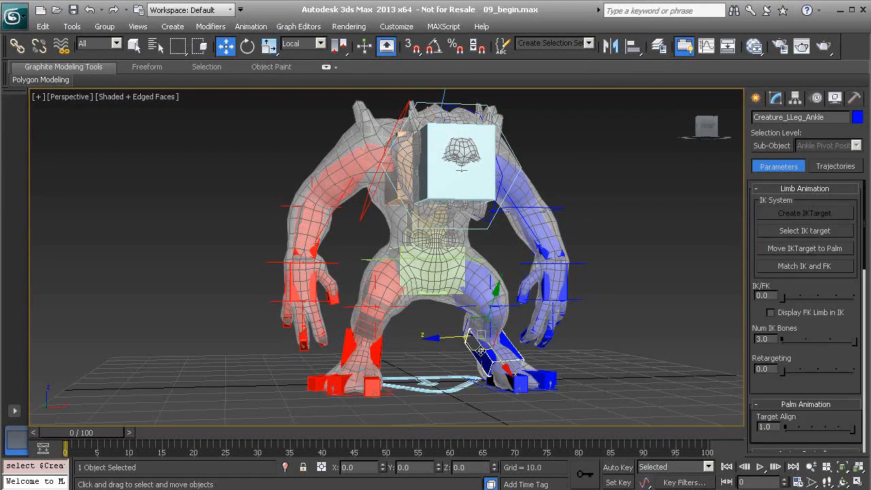
{"action": "left_click", "coordinate": [380, 350]}
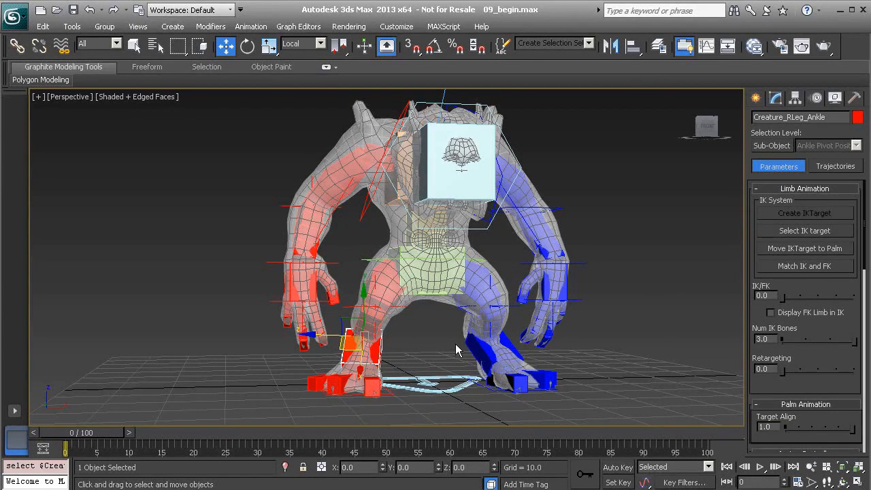
{"action": "middle_click_drag", "start_coordinate": [474, 250], "coordinate": [489, 316], "text": "alt"}
{"action": "left_click", "coordinate": [436, 354]}
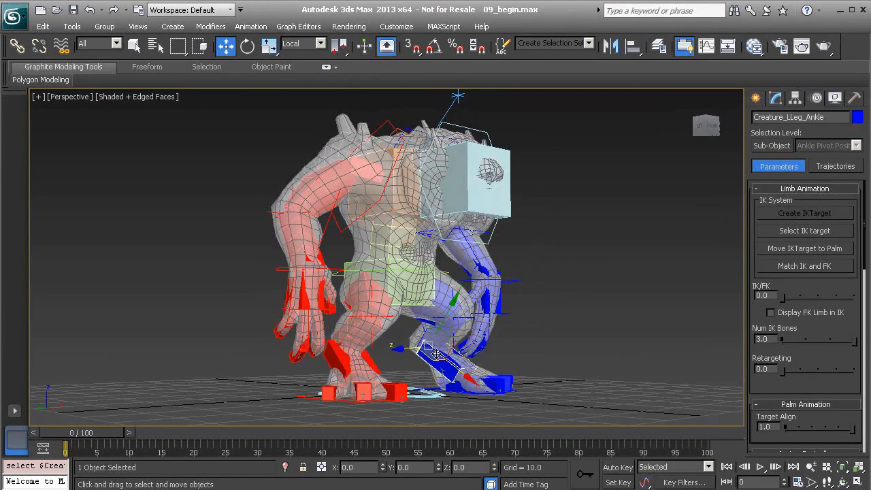
{"action": "middle_click_drag", "start_coordinate": [441, 358], "coordinate": [442, 330], "text": "alt"}
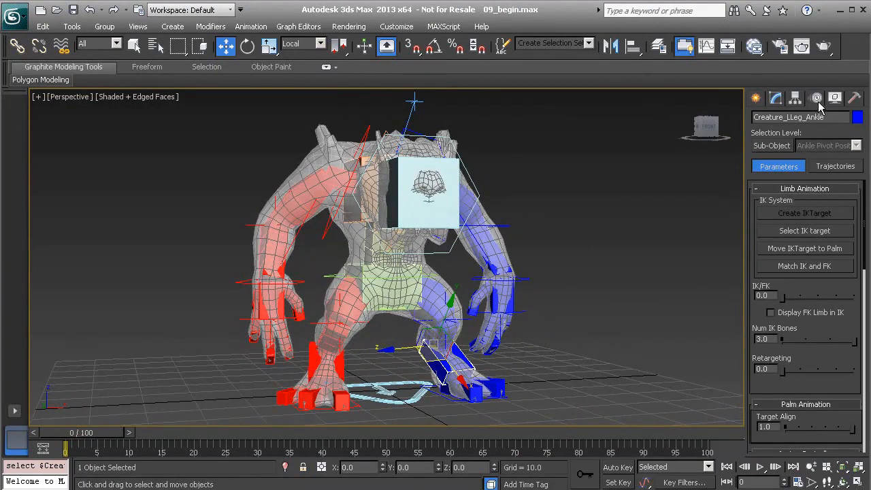
Switch the creature rig from setup mode to animation mode in the Layer Manager
{"action": "left_click", "coordinate": [759, 247]}
{"action": "scroll", "coordinate": [772, 289], "scroll_direction": "down", "scroll_amount": 5}
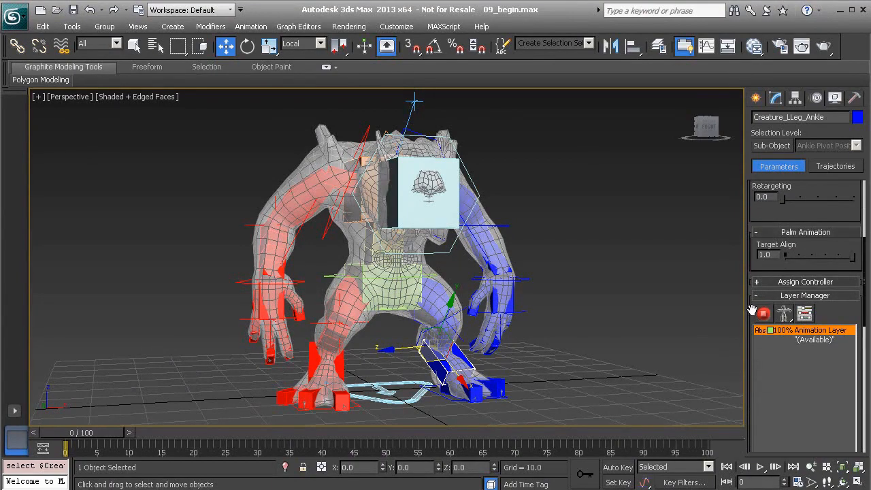
{"action": "left_click_drag", "start_coordinate": [752, 311], "coordinate": [762, 232]}
{"action": "left_click", "coordinate": [763, 233]}
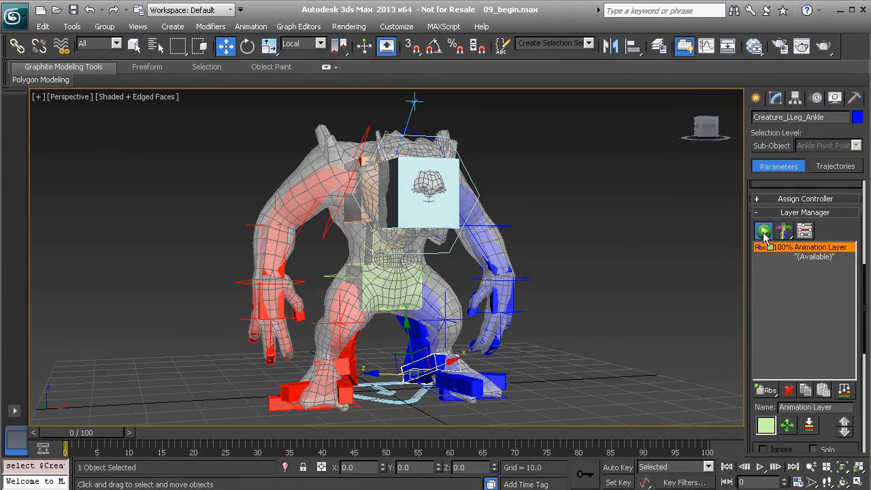
Freeze the transform of the left arm's IK target
{"action": "middle_click_drag", "start_coordinate": [515, 323], "coordinate": [488, 328], "text": "alt"}
{"action": "scroll", "coordinate": [536, 296], "scroll_direction": "up", "scroll_amount": 4}
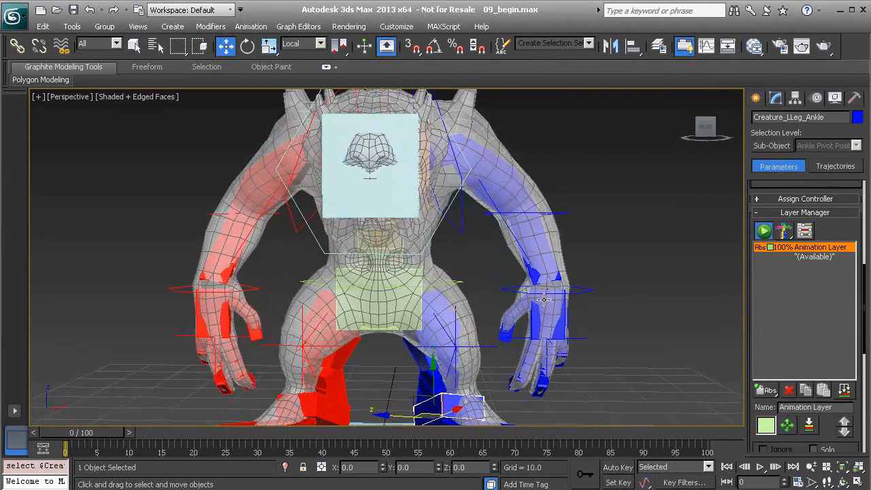
{"action": "left_click", "coordinate": [577, 340]}
{"action": "mouse_move", "coordinate": [567, 319]}
{"action": "left_mouse_down"}
{"action": "mouse_move", "coordinate": [585, 283]}
{"action": "mouse_move", "coordinate": [619, 270]}
{"action": "mouse_move", "coordinate": [625, 285]}
{"action": "mouse_move", "coordinate": [584, 301]}
{"action": "mouse_move", "coordinate": [567, 296]}
{"action": "mouse_move", "coordinate": [556, 318]}
{"action": "left_mouse_up"}
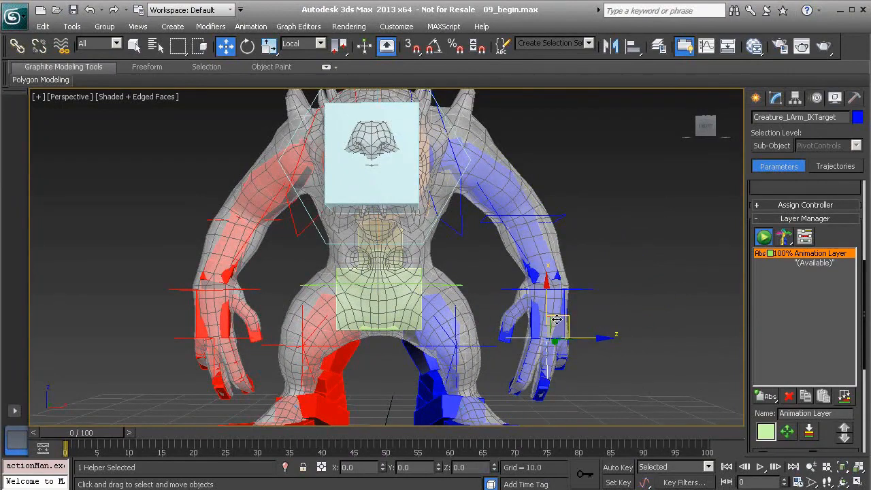
{"action": "middle_click_drag", "start_coordinate": [567, 326], "coordinate": [642, 271], "text": "alt"}
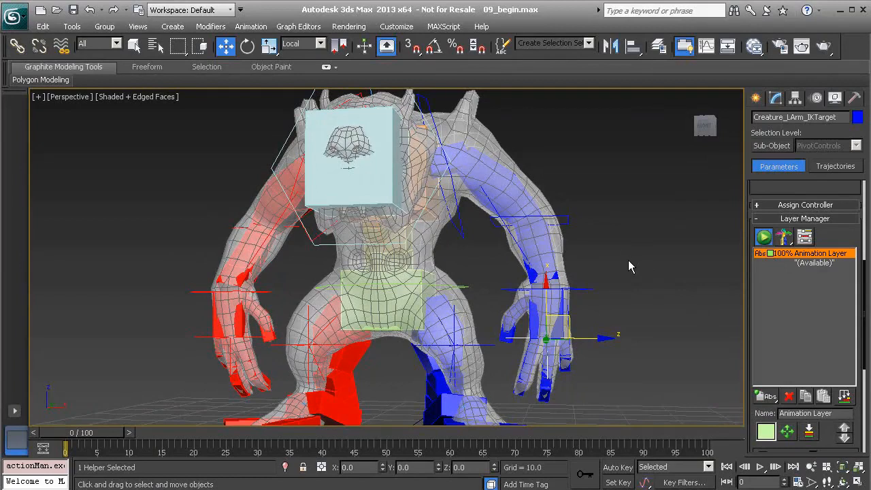
{"action": "right_click", "coordinate": [620, 261]}
{"action": "left_click", "coordinate": [592, 198]}
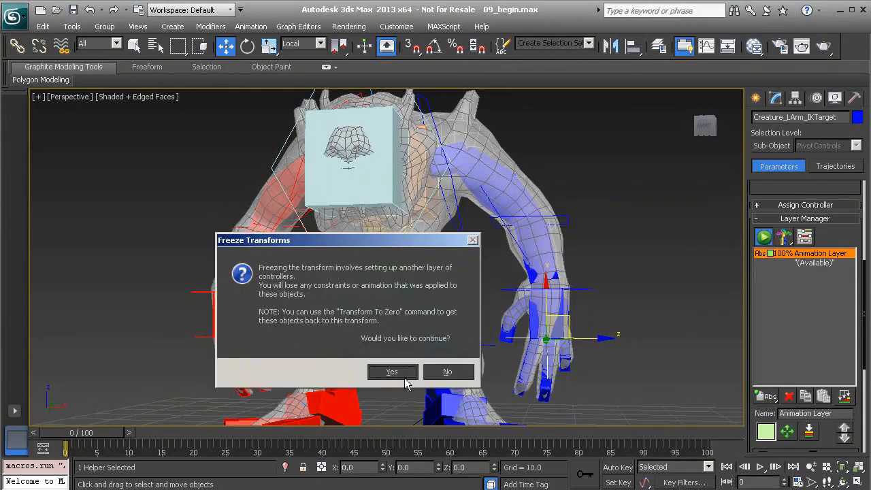
{"action": "left_click", "coordinate": [402, 374]}
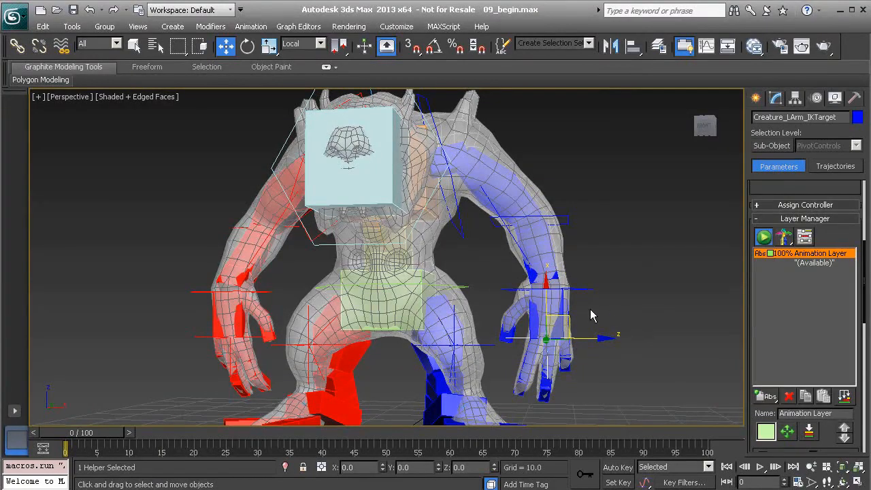
Pull the left arm's IK target up and away from the body, and reset it with Transform To Zero
{"action": "left_click_drag", "start_coordinate": [566, 317], "coordinate": [633, 274]}
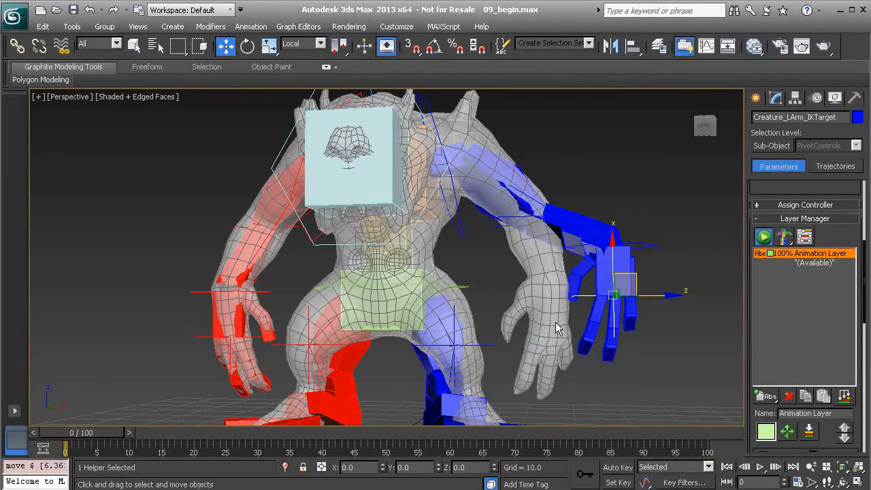
{"action": "right_click", "coordinate": [632, 192]}
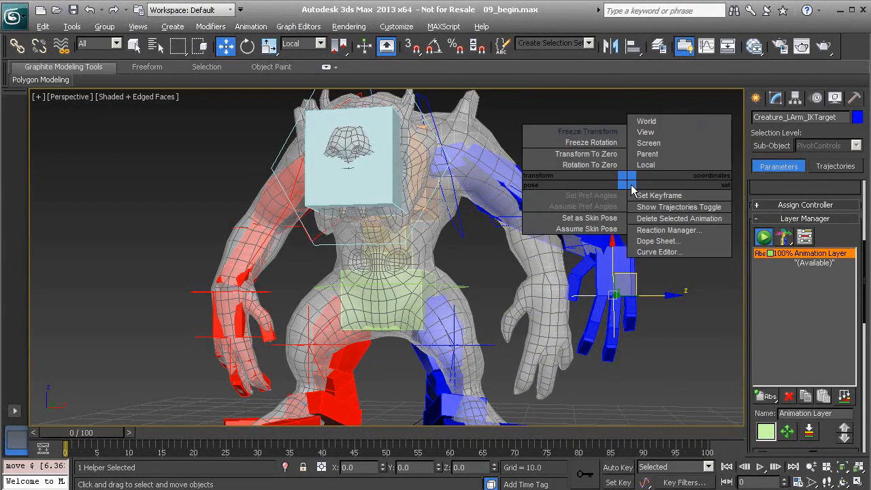
{"action": "left_click", "coordinate": [595, 156]}
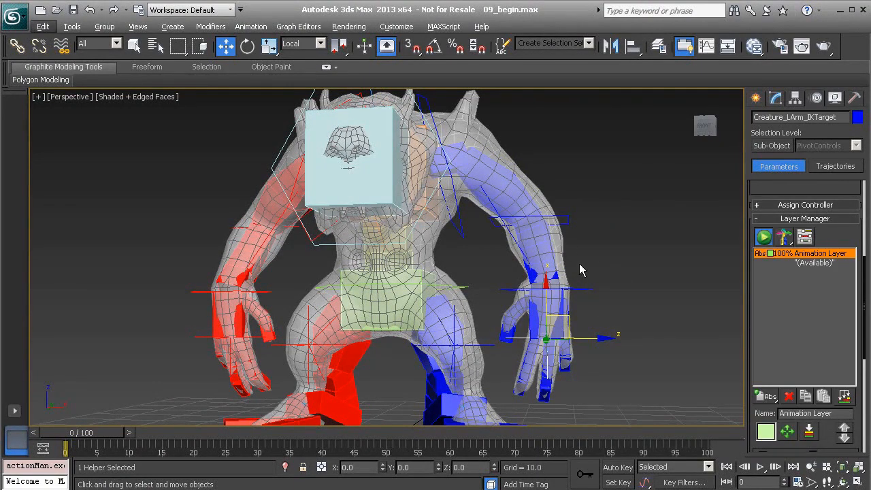
Add a second absolute animation layer below the existing one
{"action": "mouse_move", "coordinate": [595, 283]}
{"action": "middle_mouse_down", "text": "alt"}
{"action": "mouse_move", "coordinate": [548, 289]}
{"action": "mouse_move", "coordinate": [605, 287]}
{"action": "middle_mouse_up", "text": "alt"}
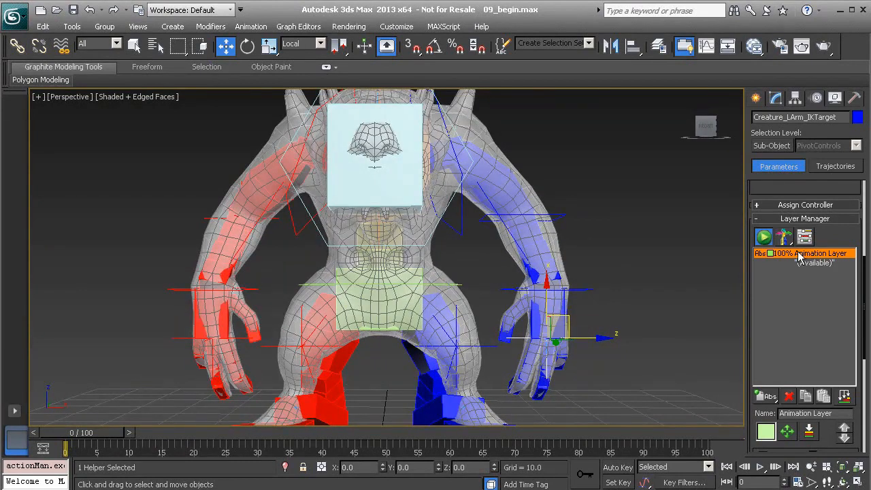
{"action": "left_click", "coordinate": [766, 397]}
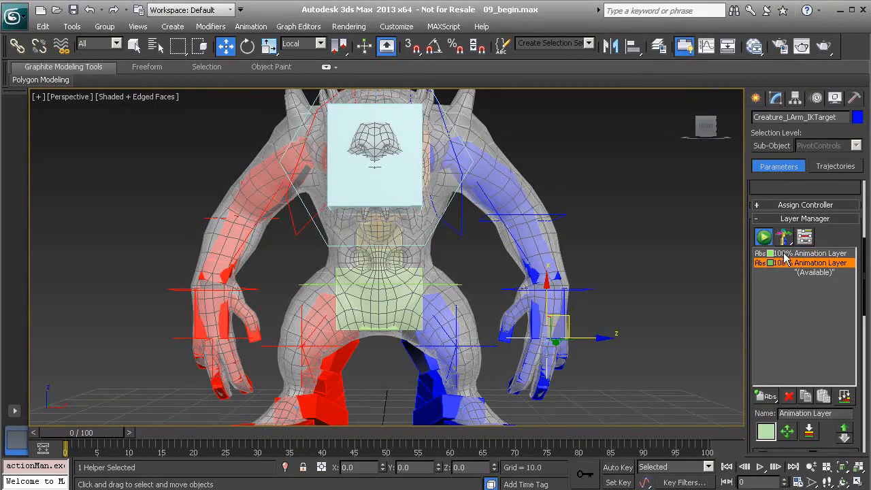
{"action": "middle_click_drag", "start_coordinate": [627, 368], "coordinate": [708, 299], "text": "alt"}
Rename the upper absolute animation layer as Skin Pose
{"action": "left_click", "coordinate": [814, 253]}
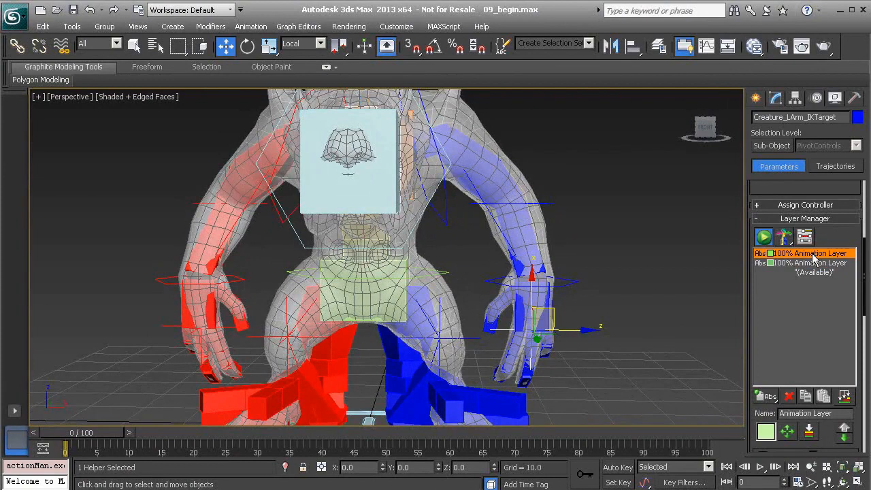
{"action": "double_click", "coordinate": [796, 413]}
{"action": "left_click_drag", "start_coordinate": [839, 413], "coordinate": [781, 413]}
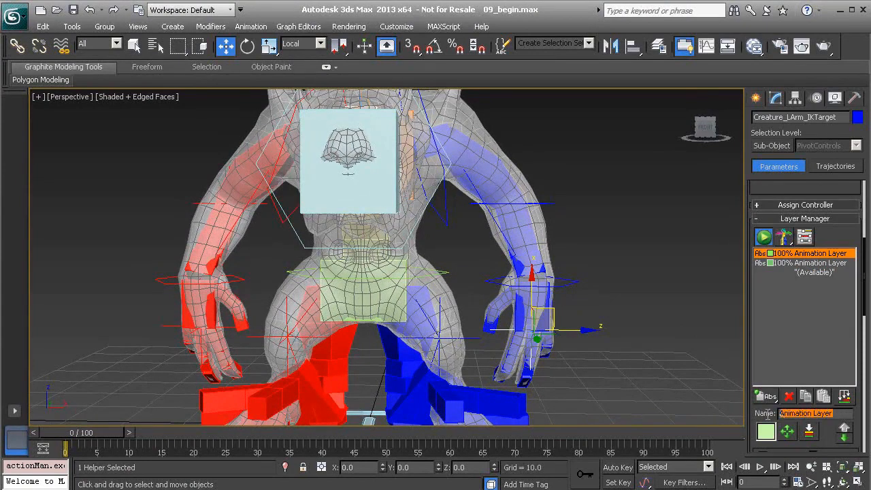
{"action": "type", "text": "Skin Pose"}
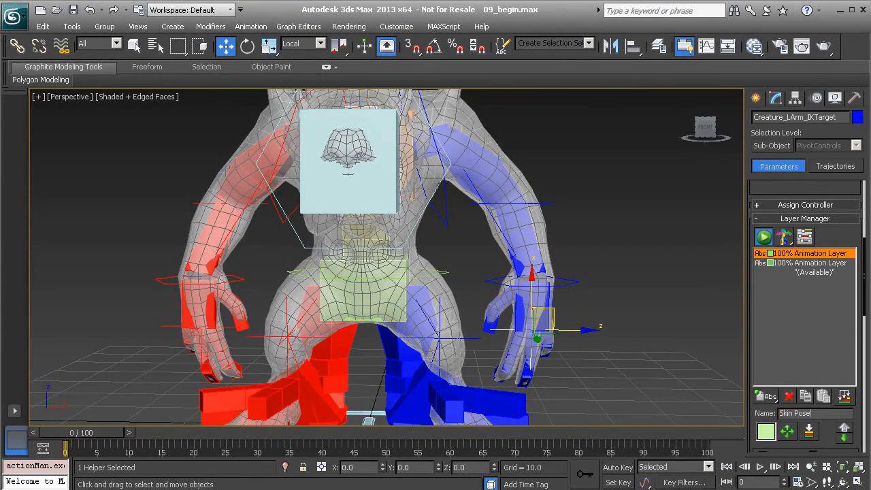
{"action": "key", "text": "Return"}
Remove the extra absolute animation layer beneath Skin Pose
{"action": "left_click", "coordinate": [810, 264]}
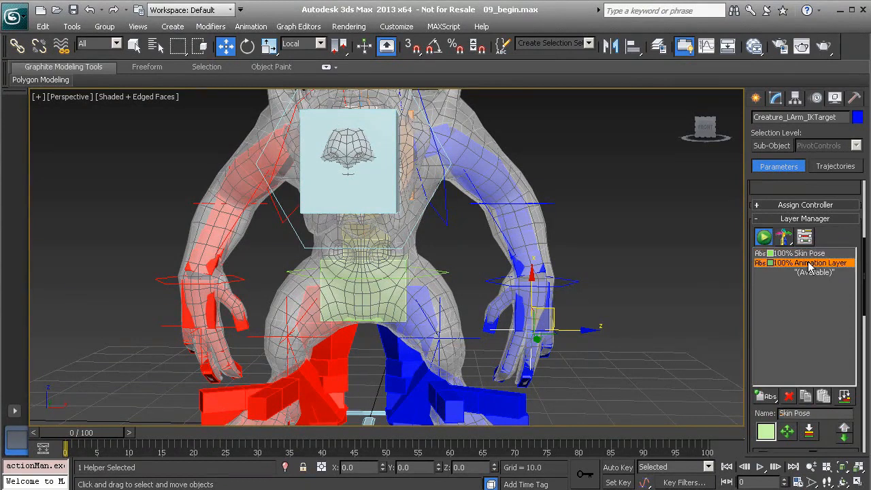
{"action": "left_click", "coordinate": [813, 264]}
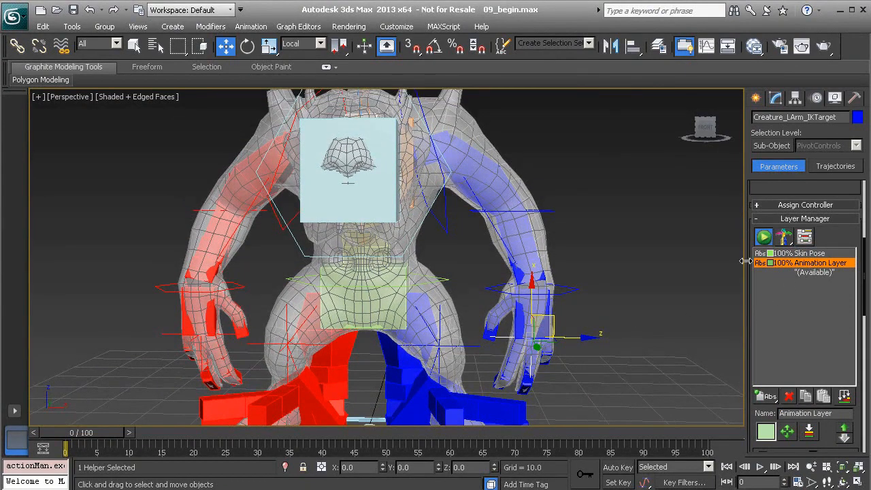
{"action": "left_click", "coordinate": [806, 254]}
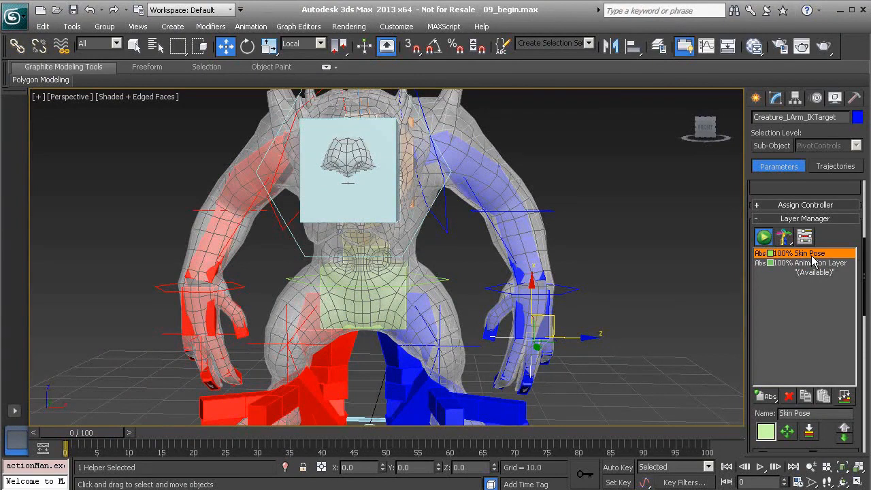
{"action": "middle_click_drag", "start_coordinate": [436, 406], "coordinate": [442, 369]}
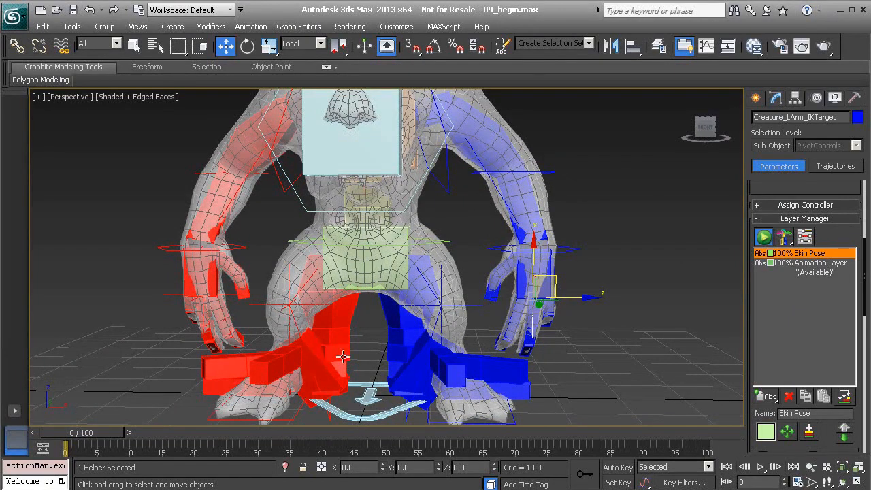
{"action": "middle_click_drag", "start_coordinate": [411, 312], "coordinate": [447, 318], "text": "alt"}
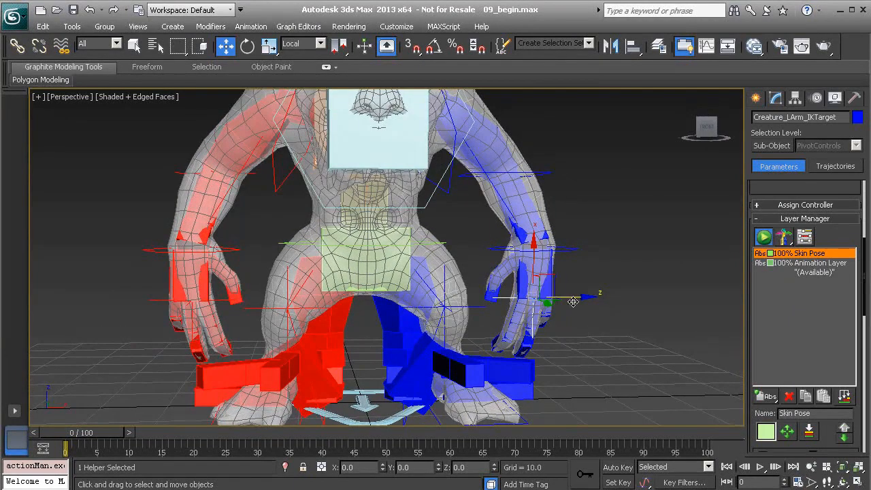
{"action": "left_click", "coordinate": [800, 264]}
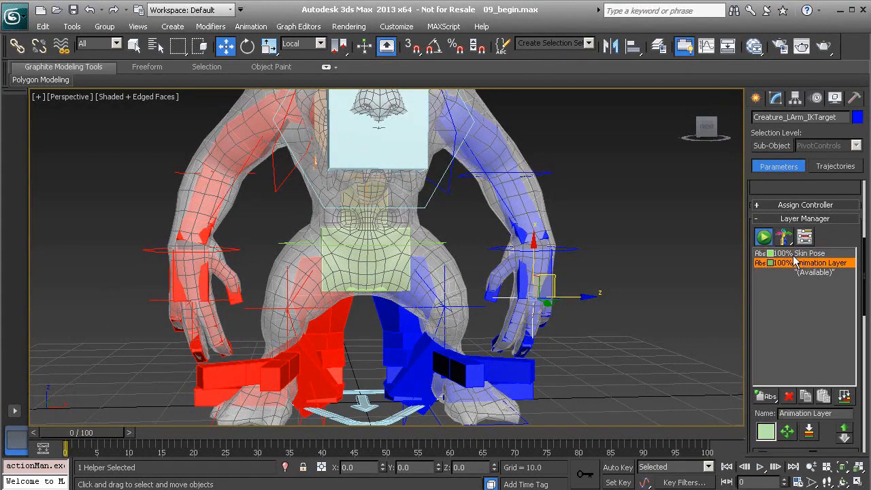
{"action": "left_click", "coordinate": [809, 428]}
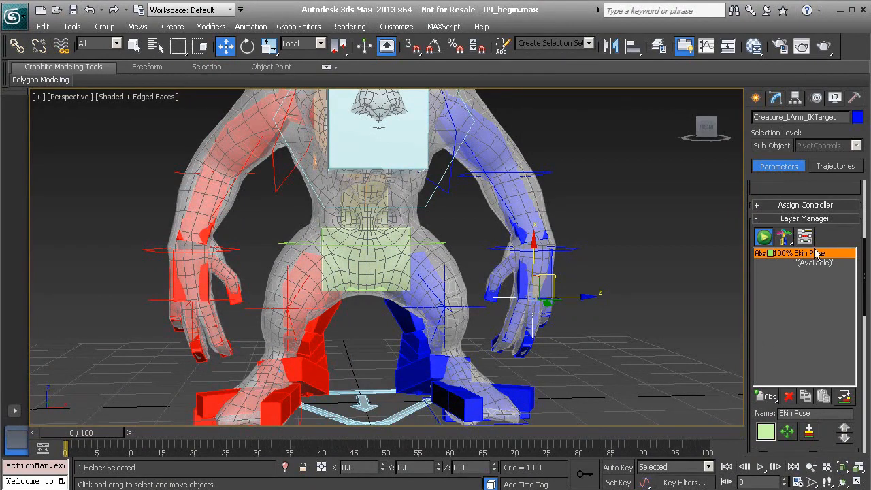
Rename the Skin Pose layer as Animation Layer
{"action": "middle_click_drag", "start_coordinate": [485, 344], "coordinate": [527, 339], "text": "alt"}
{"action": "double_click", "coordinate": [801, 413]}
{"action": "left_click_drag", "start_coordinate": [812, 413], "coordinate": [776, 413]}
{"action": "type", "text": "Animation Layer"}
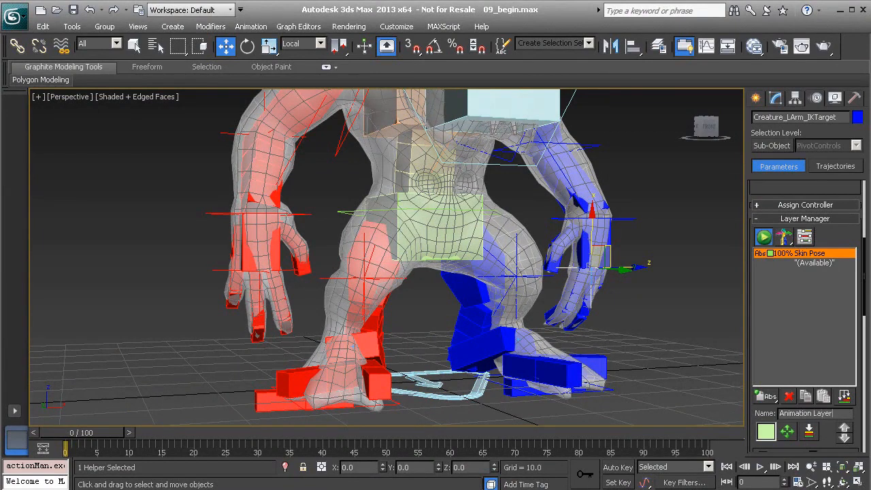
{"action": "key", "text": "Return"}
Switch the creature rig back to setup mode from the left leg's ankle bone, and clear the selection
{"action": "middle_click_drag", "start_coordinate": [632, 309], "coordinate": [579, 355], "text": "alt"}
{"action": "left_click", "coordinate": [474, 342]}
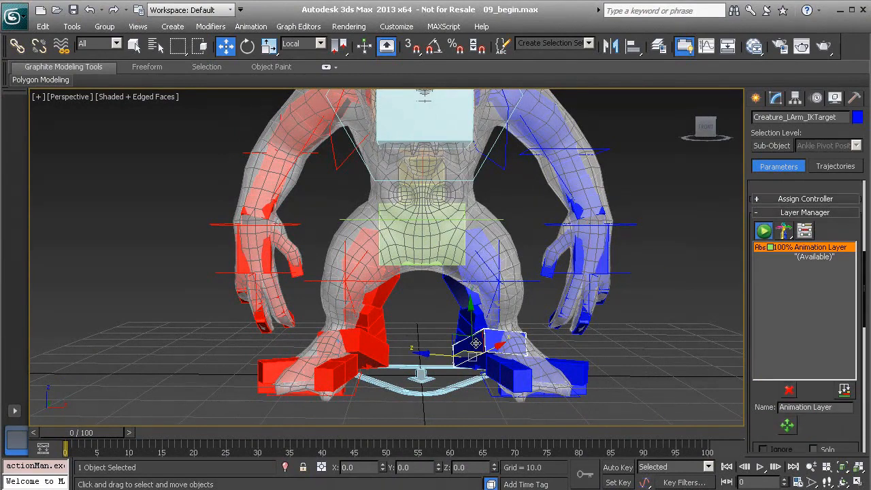
{"action": "middle_click_drag", "start_coordinate": [598, 352], "coordinate": [608, 344], "text": "alt"}
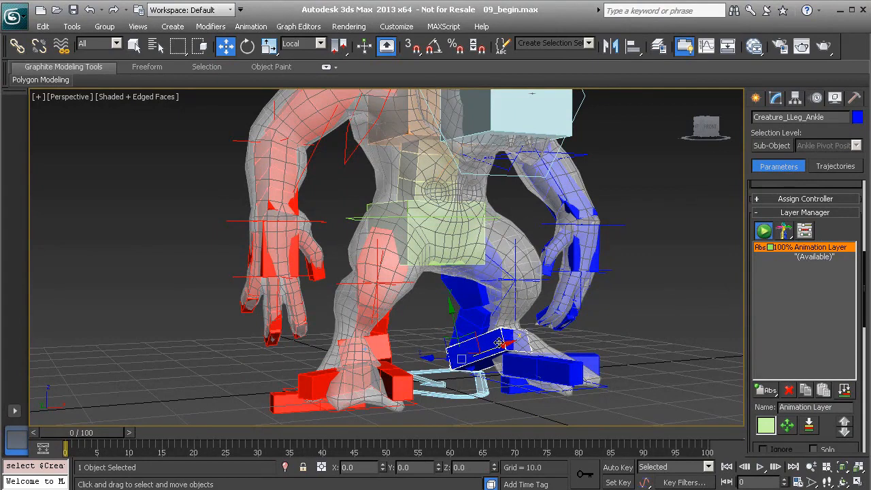
{"action": "mouse_move", "coordinate": [552, 314]}
{"action": "middle_mouse_down"}
{"action": "mouse_move", "coordinate": [557, 350]}
{"action": "mouse_move", "coordinate": [543, 328]}
{"action": "middle_mouse_up"}
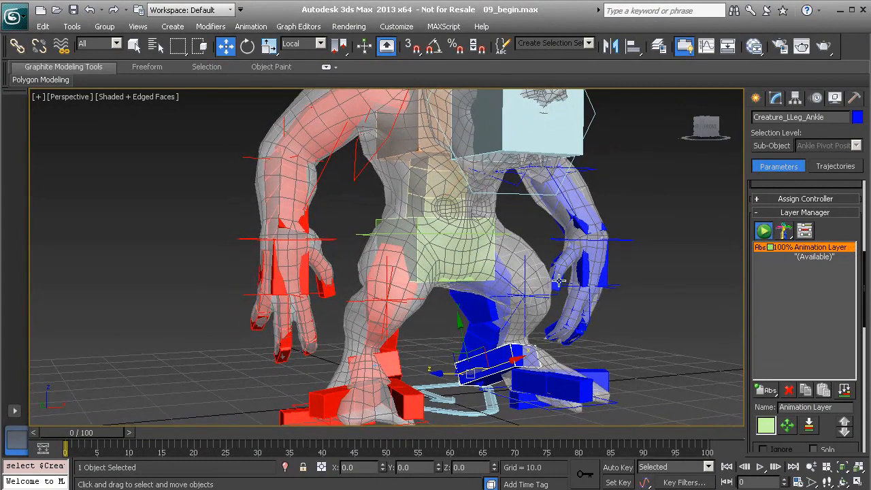
{"action": "left_click", "coordinate": [762, 231]}
{"action": "left_click", "coordinate": [660, 307]}
{"action": "middle_click_drag", "start_coordinate": [658, 303], "coordinate": [571, 316], "text": "alt"}
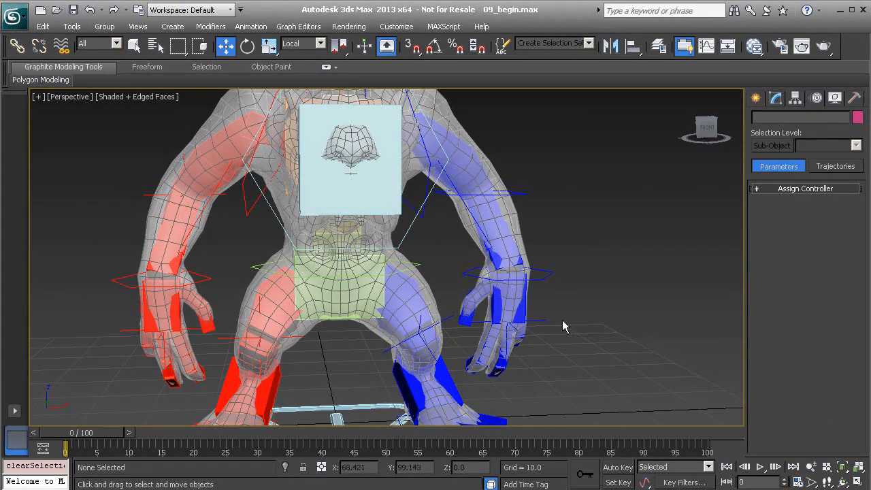
{"action": "middle_click_drag", "start_coordinate": [558, 322], "coordinate": [566, 315], "text": "alt"}
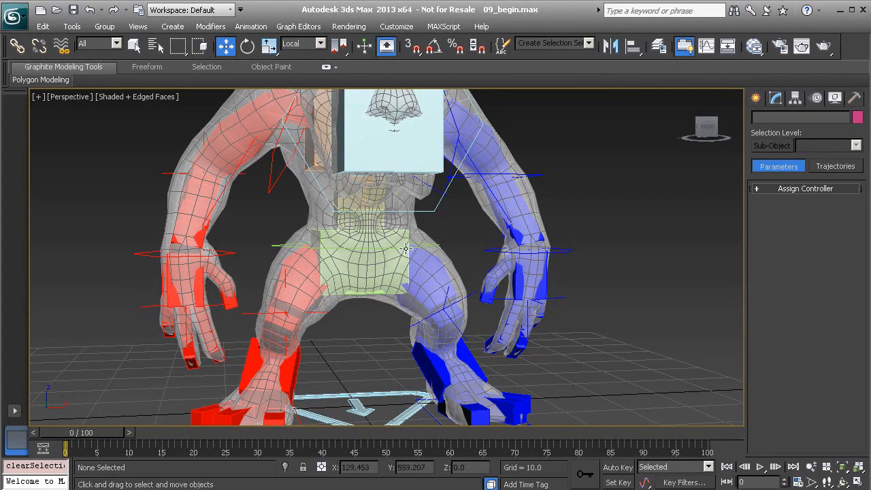
Select the left arm's IK target and show its Bone Hierarchy settings under Link Info
{"action": "left_click", "coordinate": [400, 236]}
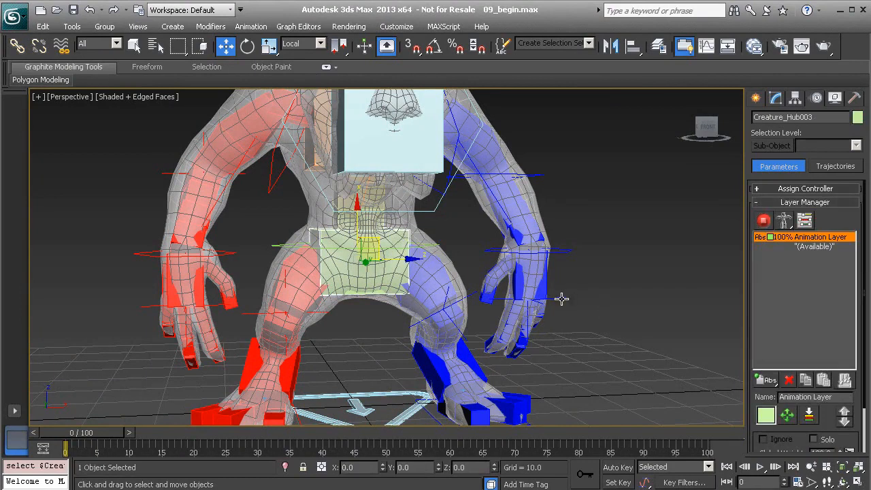
{"action": "left_click", "coordinate": [524, 298]}
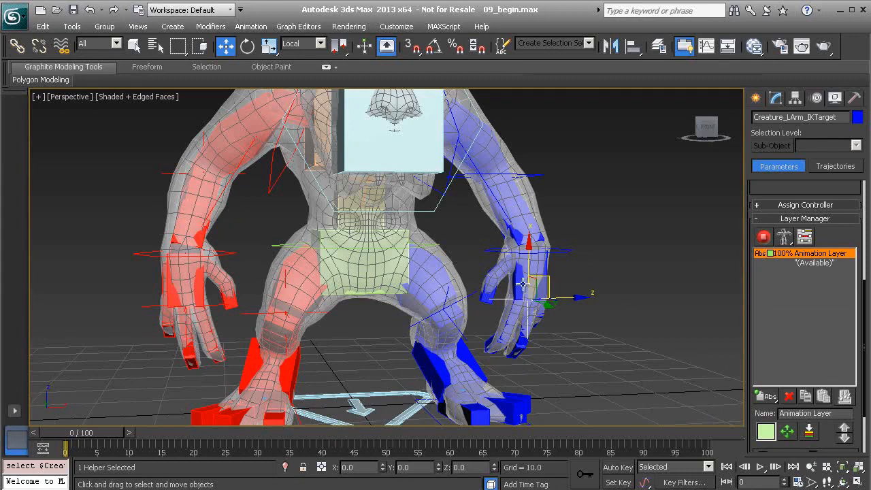
{"action": "middle_click_drag", "start_coordinate": [539, 294], "coordinate": [549, 303]}
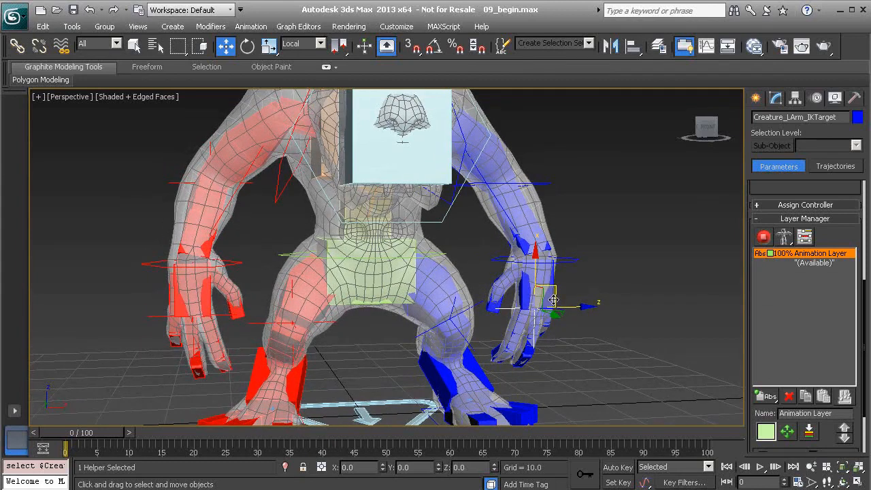
{"action": "left_click", "coordinate": [796, 99]}
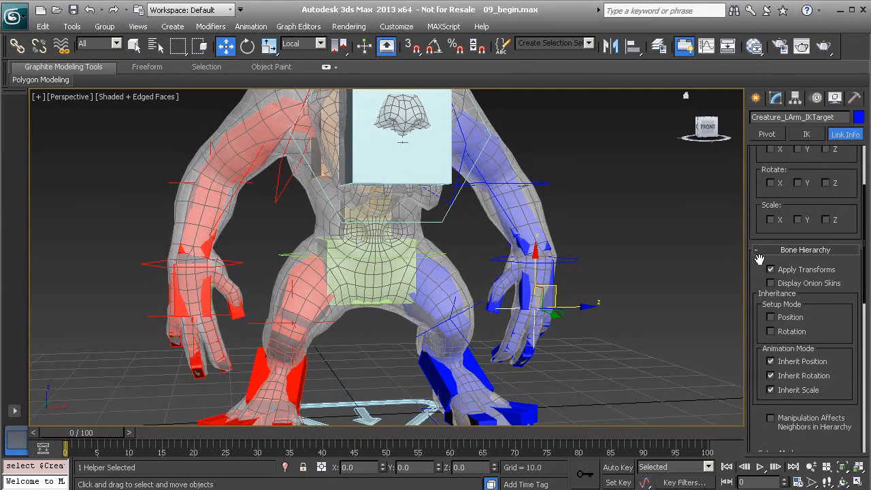
{"action": "mouse_move", "coordinate": [757, 264]}
{"action": "left_mouse_down"}
{"action": "mouse_move", "coordinate": [757, 282]}
{"action": "mouse_move", "coordinate": [755, 262]}
{"action": "left_mouse_up"}
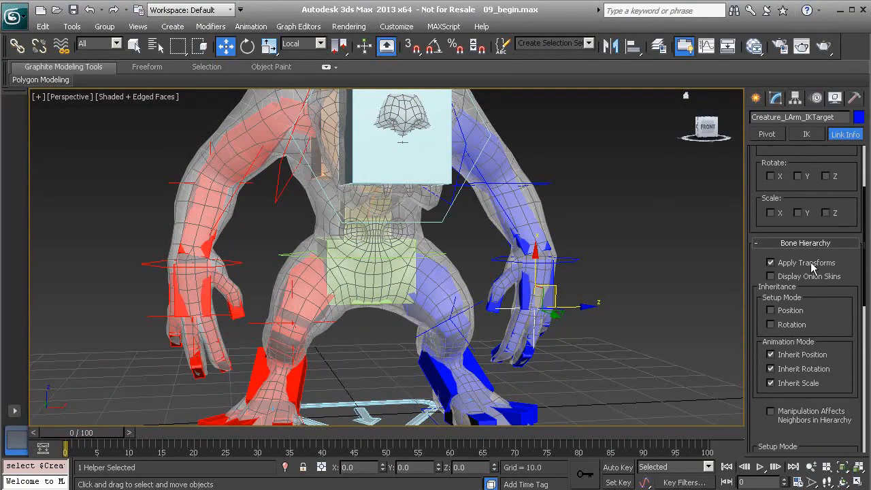
Compare the Apply Transforms settings of the pelvis hub, both upper arms, the left arm's second bone segment and the left palm
{"action": "left_click", "coordinate": [374, 269]}
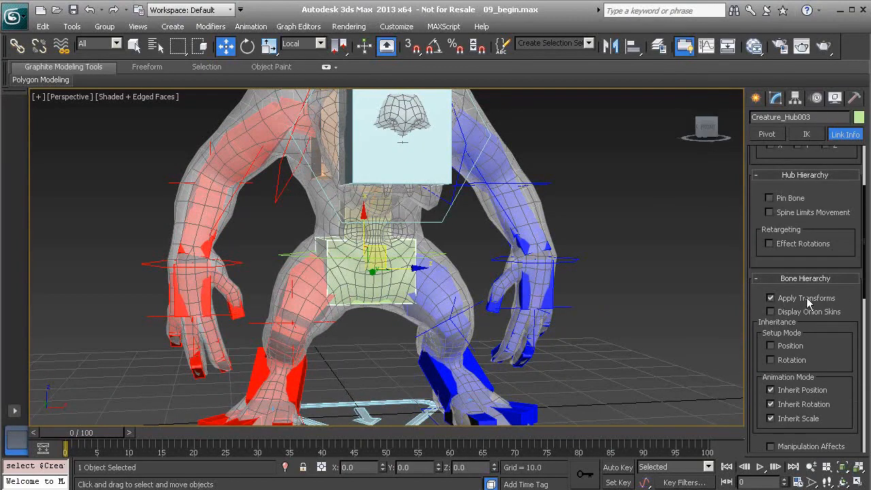
{"action": "left_click", "coordinate": [545, 229]}
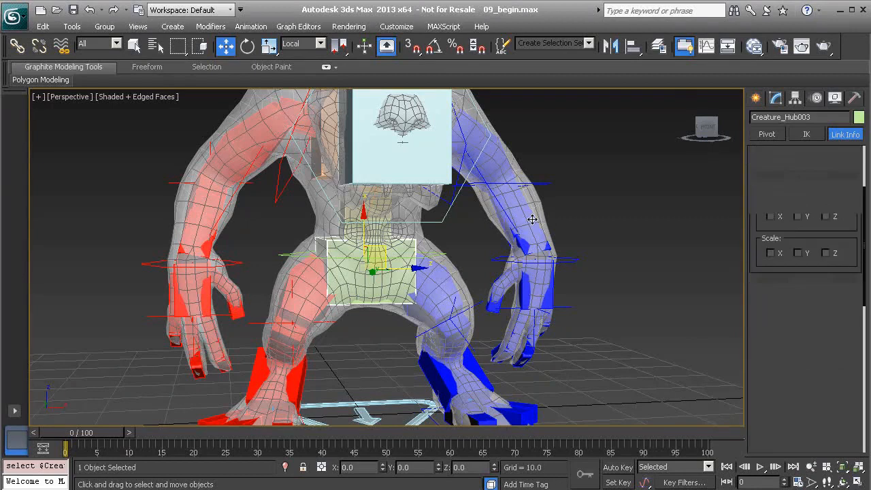
{"action": "left_click", "coordinate": [499, 192]}
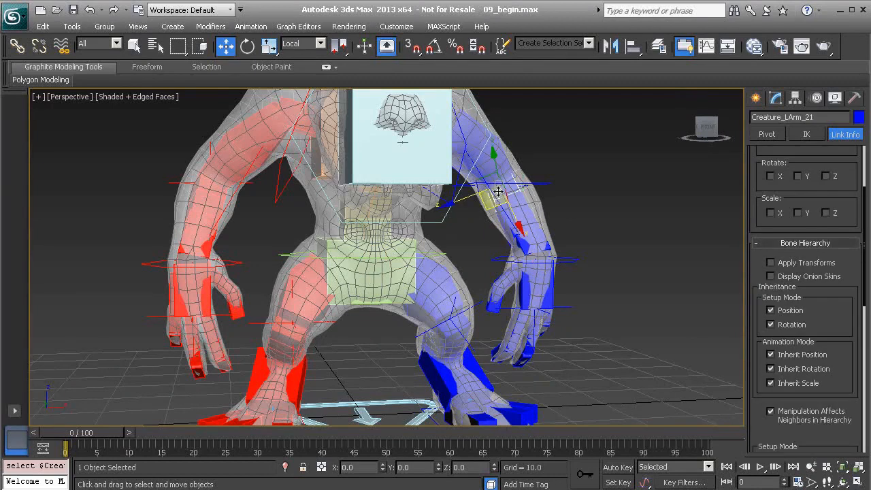
{"action": "left_click", "coordinate": [471, 145]}
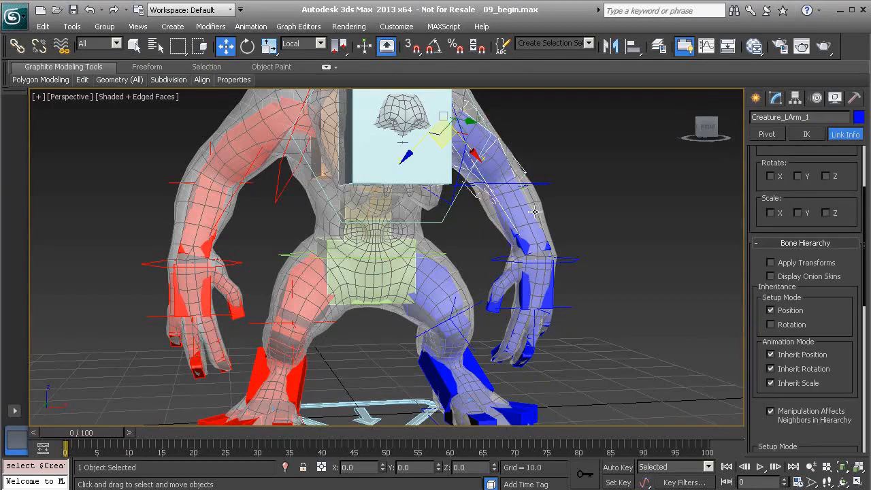
{"action": "left_click", "coordinate": [555, 285]}
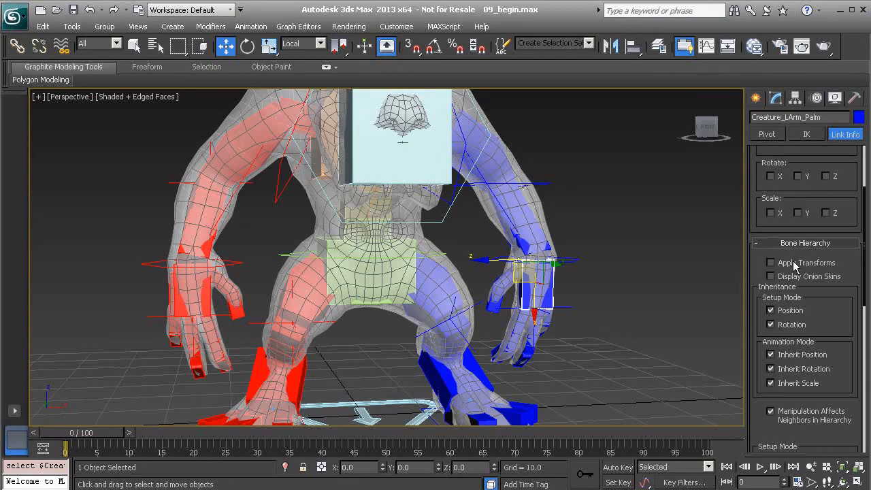
{"action": "left_click", "coordinate": [369, 277]}
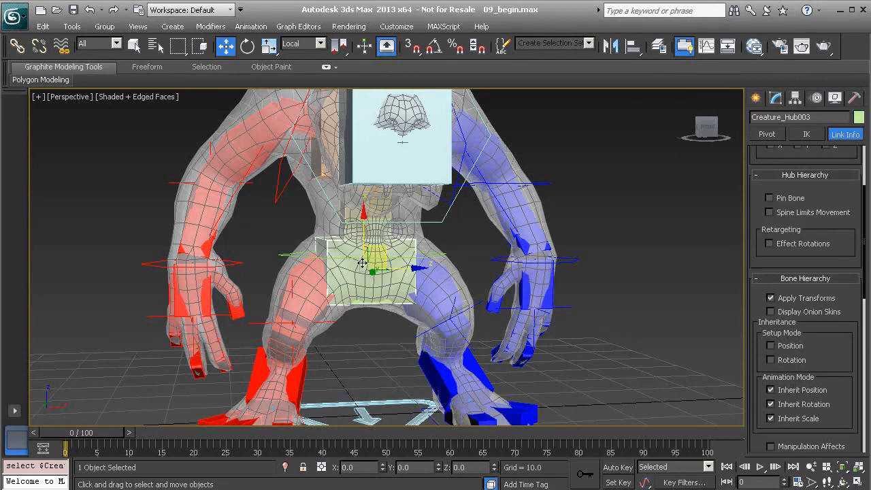
{"action": "left_click", "coordinate": [204, 191]}
{"action": "left_click", "coordinate": [243, 139]}
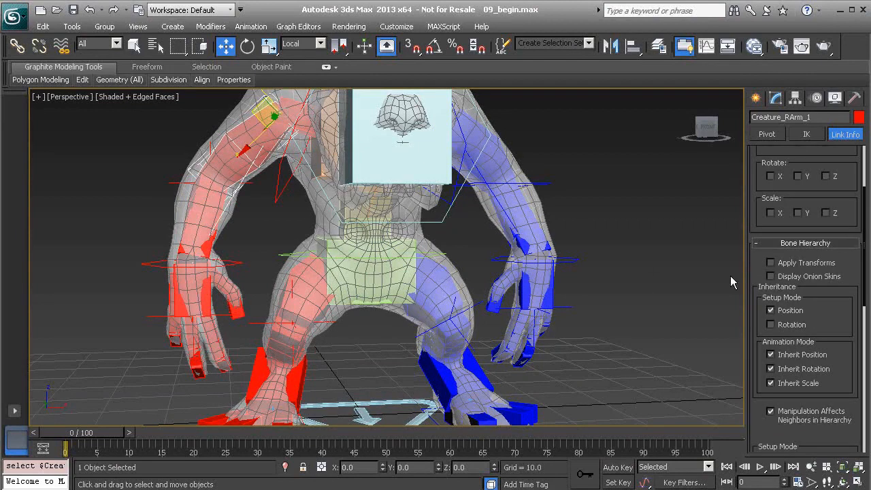
{"action": "left_click", "coordinate": [374, 282]}
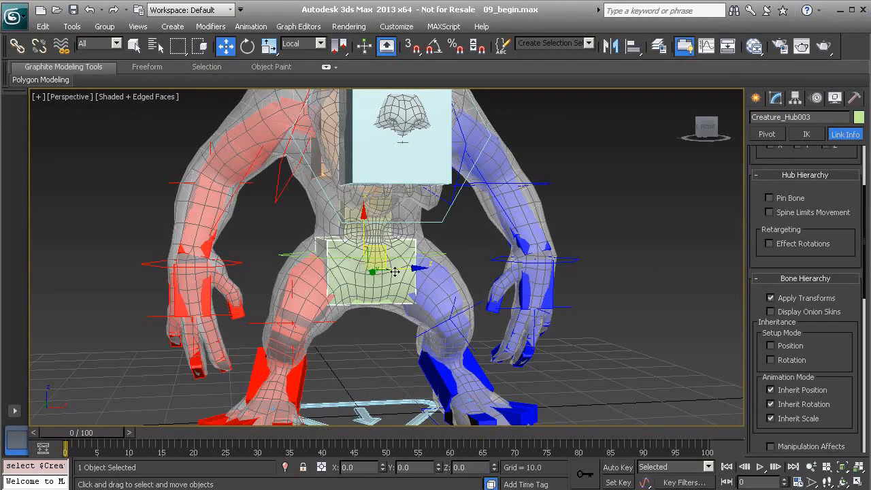
{"action": "middle_click_drag", "start_coordinate": [478, 283], "coordinate": [481, 303]}
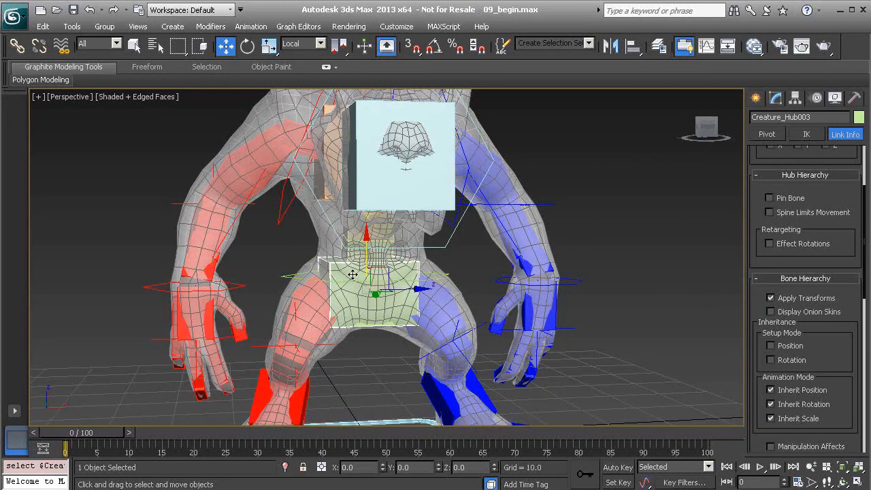
{"action": "left_click", "coordinate": [290, 275]}
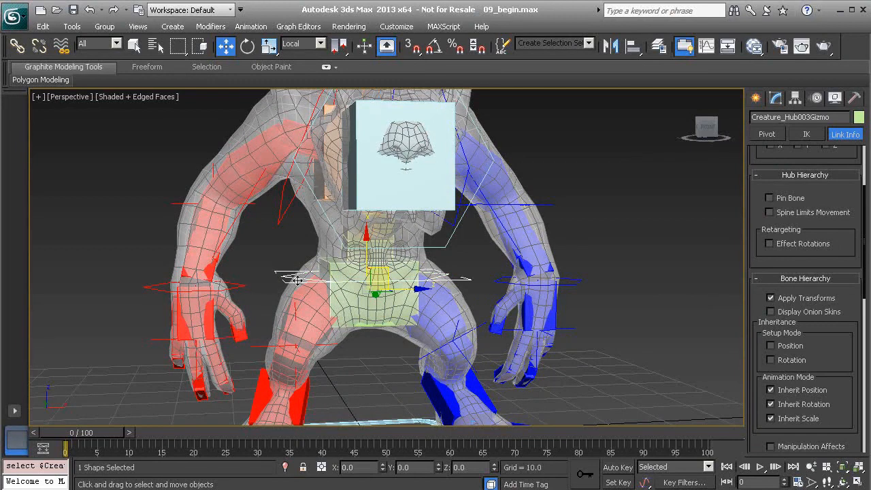
{"action": "left_click", "coordinate": [345, 291]}
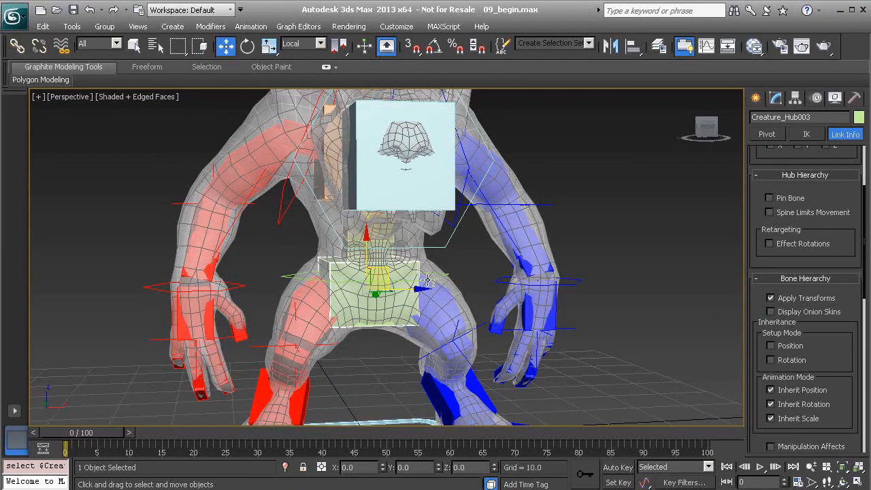
Clear the selection and inspect the whole creature from an angled side view
{"action": "left_click", "coordinate": [616, 233]}
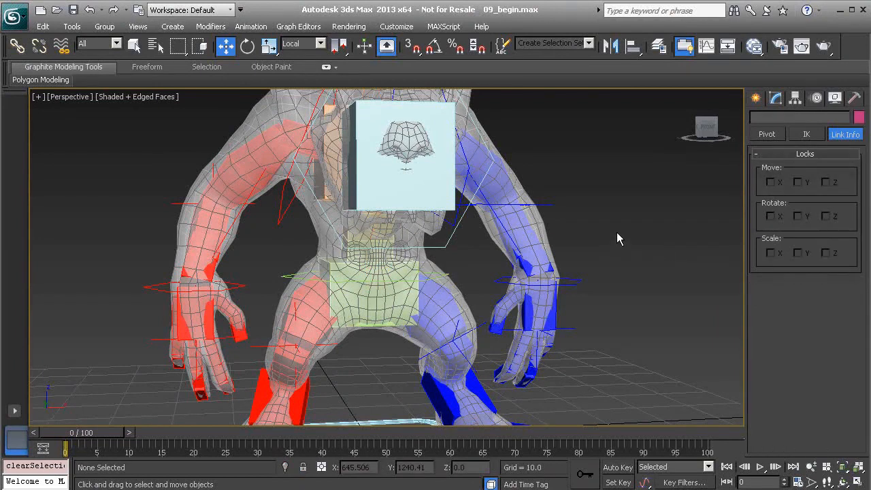
{"action": "key", "text": "z"}
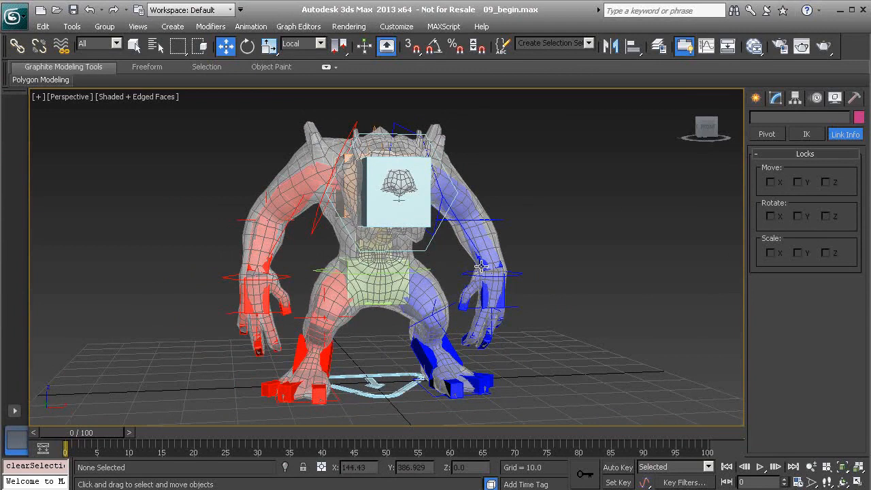
{"action": "middle_click_drag", "start_coordinate": [368, 282], "coordinate": [385, 281], "text": "alt"}
{"action": "middle_click_drag", "start_coordinate": [515, 218], "coordinate": [393, 227]}
{"action": "middle_click_drag", "start_coordinate": [430, 291], "coordinate": [453, 294], "text": "alt"}
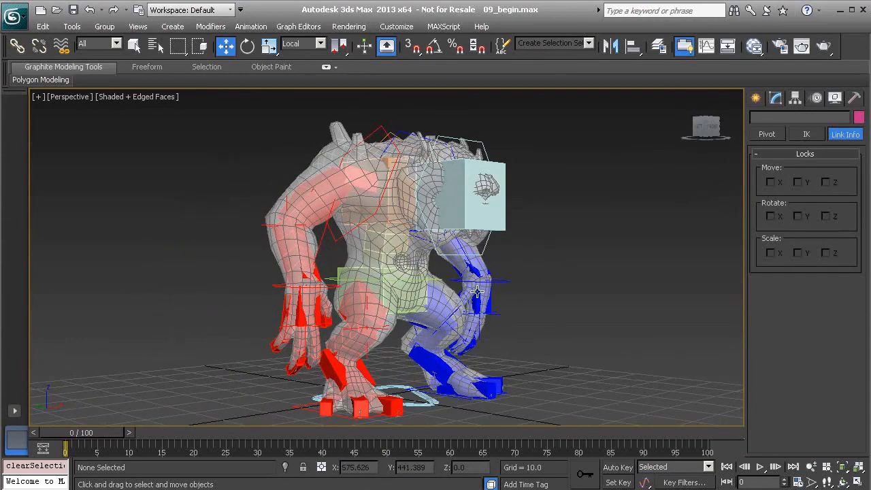
{"action": "middle_click_drag", "start_coordinate": [523, 293], "coordinate": [483, 291], "text": "alt"}
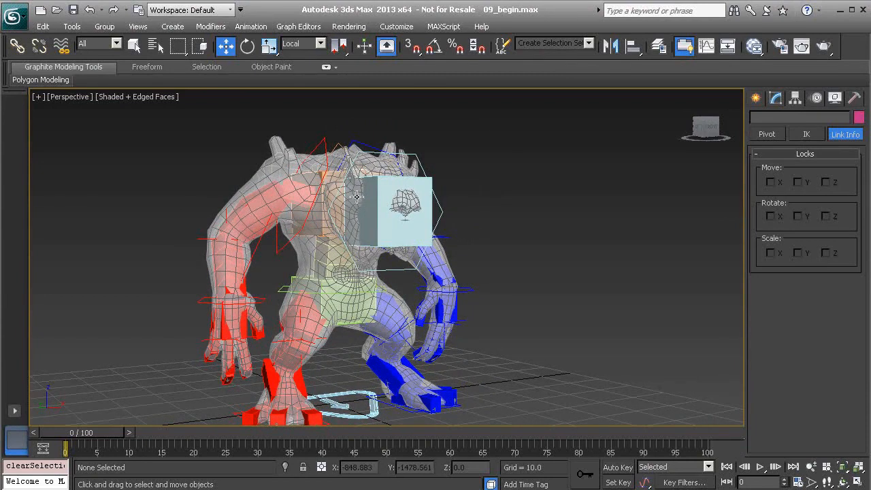
{"action": "middle_click_drag", "start_coordinate": [476, 256], "coordinate": [493, 248]}
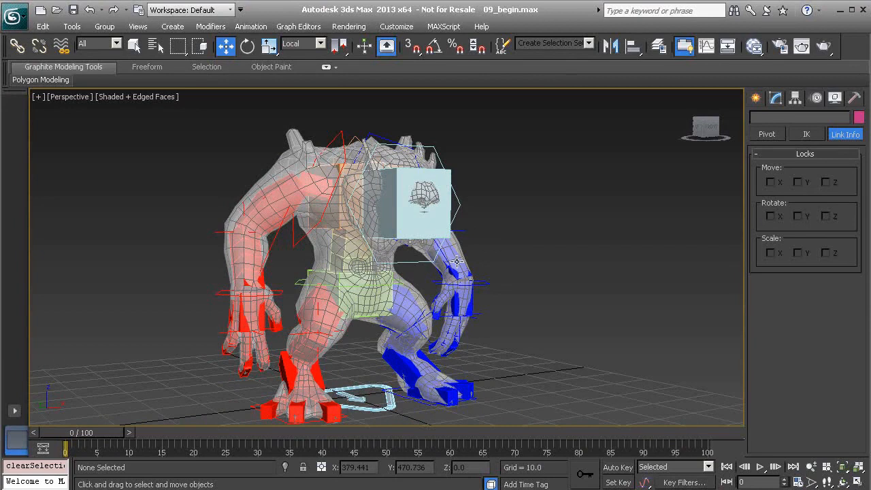
{"action": "middle_click_drag", "start_coordinate": [453, 260], "coordinate": [404, 291], "text": "alt"}
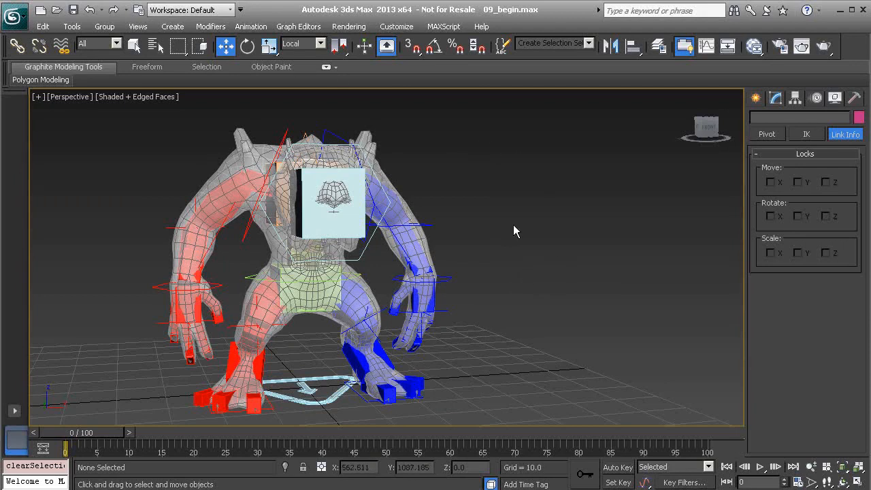
{"action": "middle_click_drag", "start_coordinate": [457, 230], "coordinate": [492, 277], "text": "alt"}
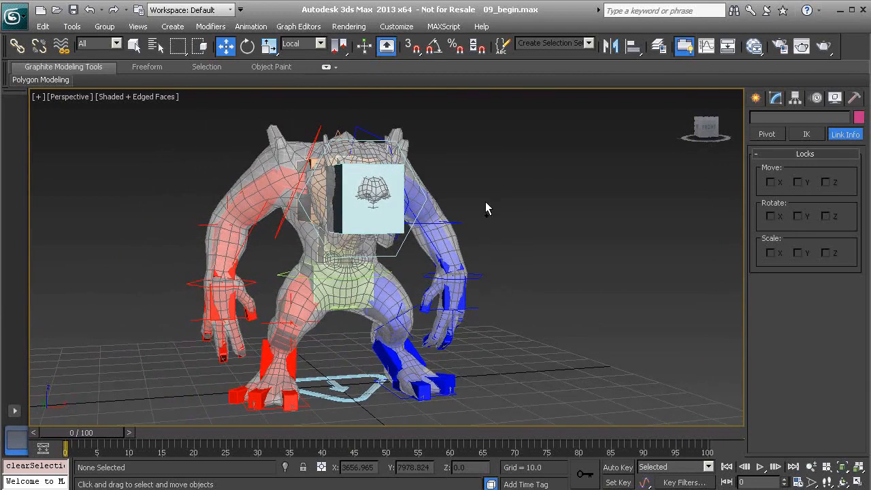
{"action": "scroll", "coordinate": [492, 219], "scroll_direction": "down", "scroll_amount": 1}
{"action": "middle_click_drag", "start_coordinate": [440, 221], "coordinate": [438, 241], "text": "alt"}
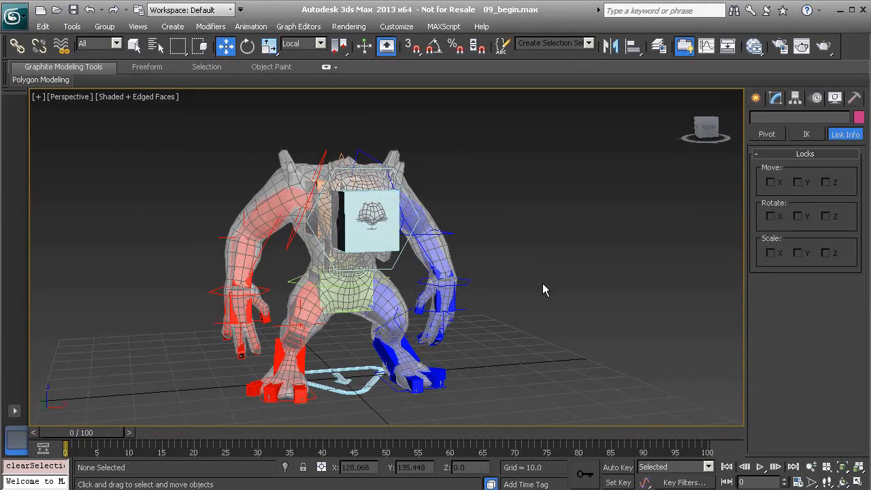
{"action": "mouse_move", "coordinate": [514, 299]}
{"action": "middle_mouse_down"}
{"action": "mouse_move", "coordinate": [527, 295]}
{"action": "mouse_move", "coordinate": [525, 302]}
{"action": "middle_mouse_up"}
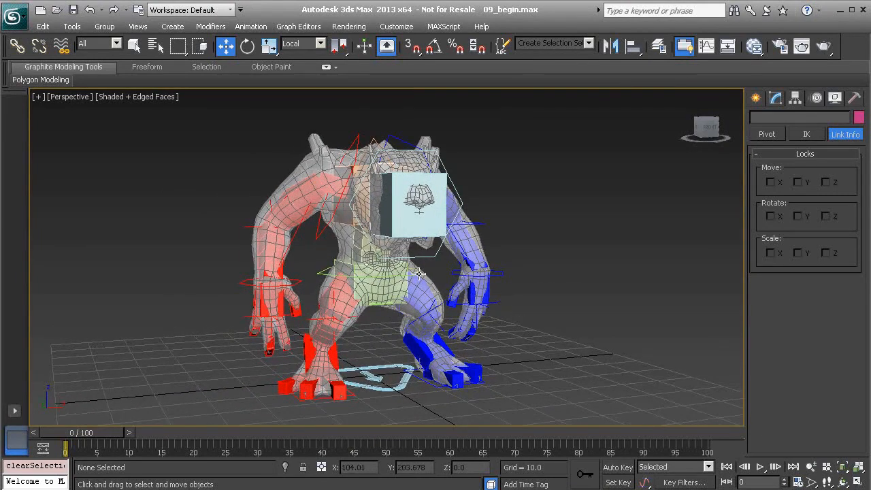